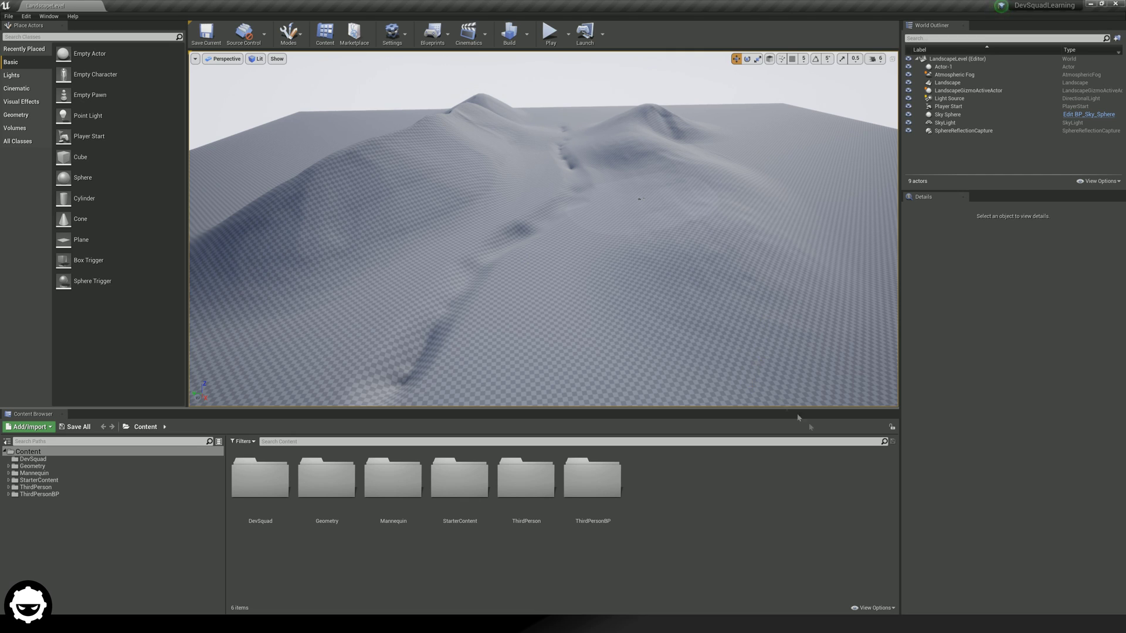
Step: Create a new material named LandscapeMaterial in the Content folder
{"action": "right_click", "coordinate": [664, 540]}
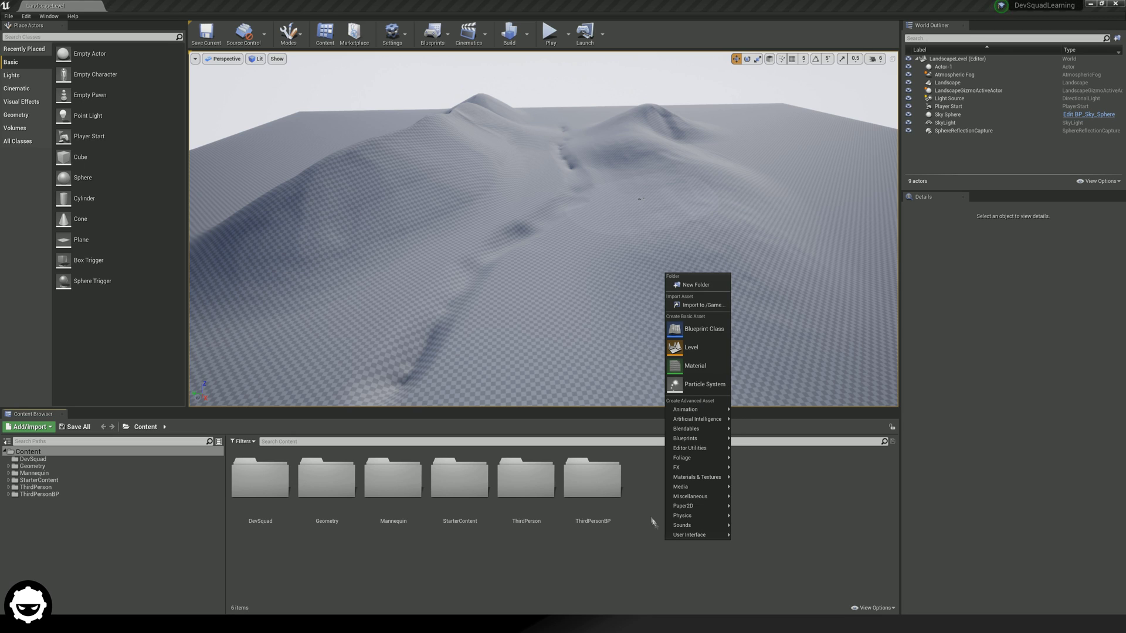
{"action": "left_click", "coordinate": [698, 366]}
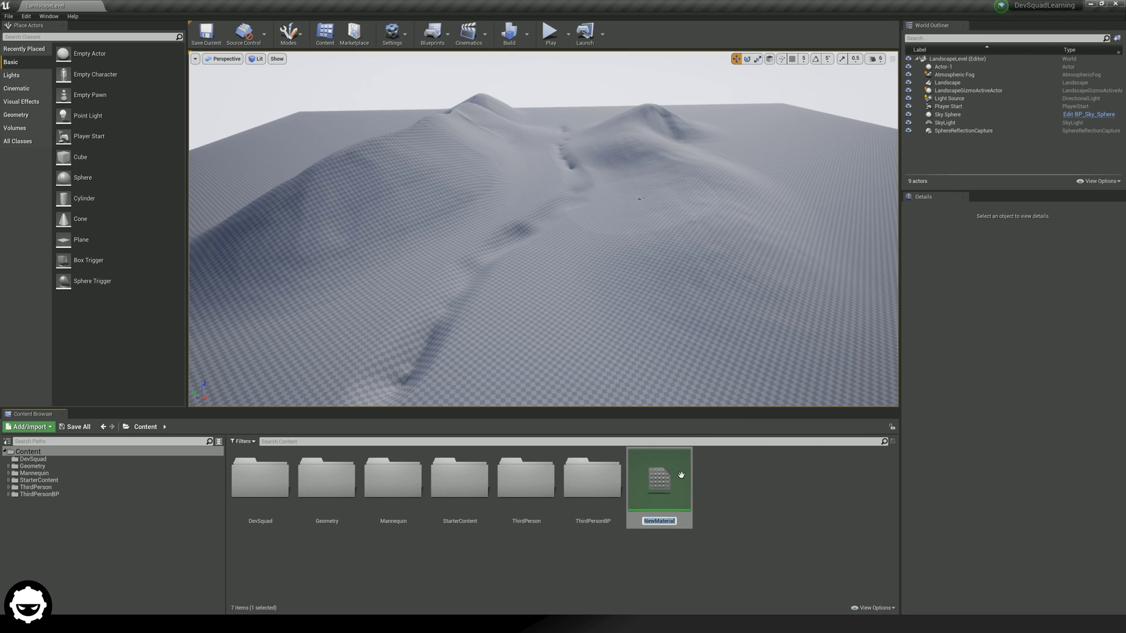
{"action": "type", "text": "LandscapeMaterial"}
{"action": "key", "text": "Return"}
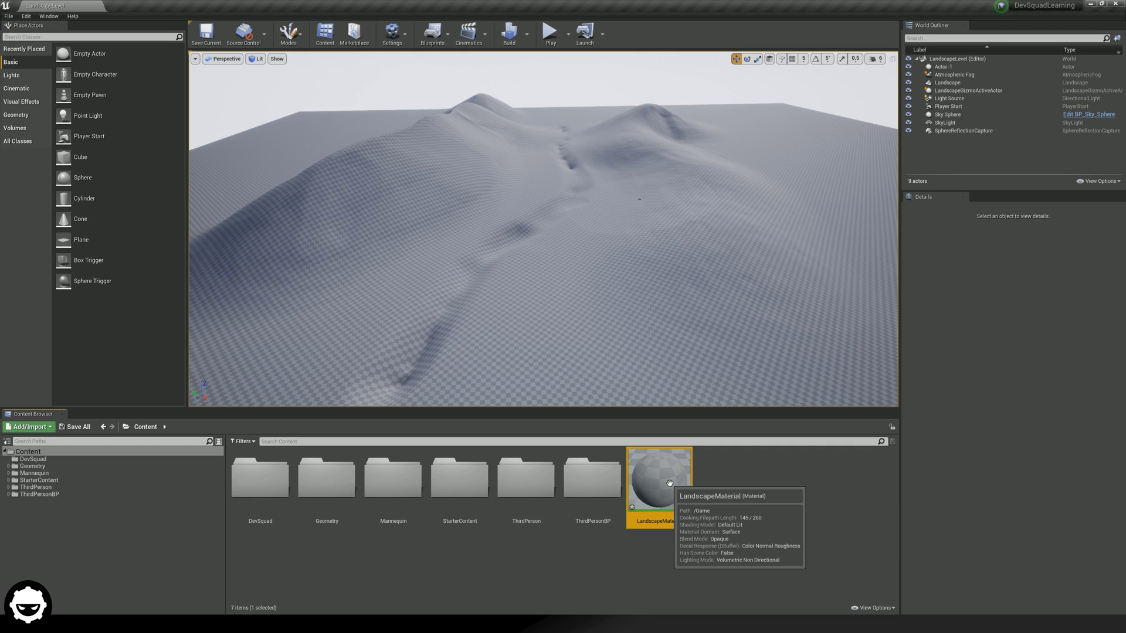
Step: Open LandscapeMaterial for editing in a maximized window, with free graph space beside its main node
{"action": "double_click", "coordinate": [670, 483]}
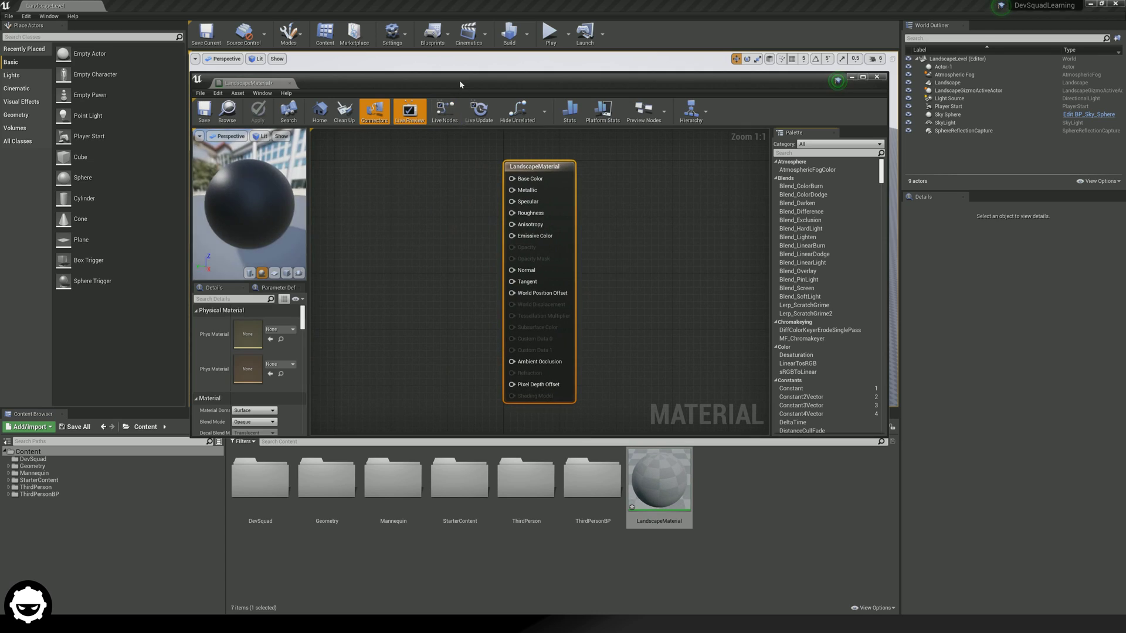
{"action": "double_click", "coordinate": [459, 82]}
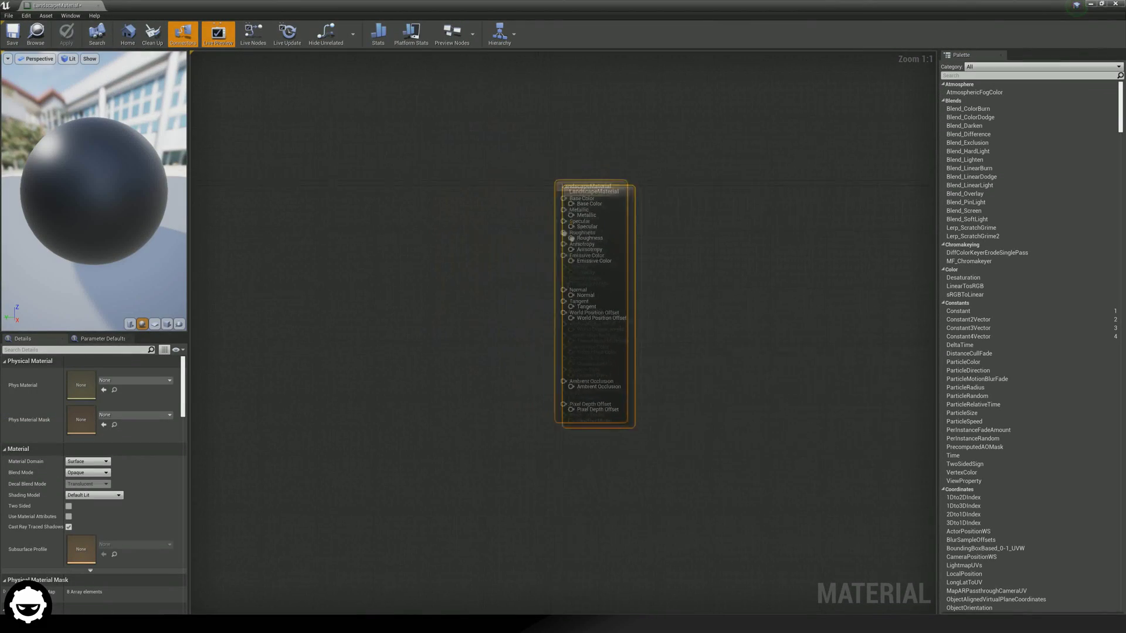
{"action": "left_click_drag", "start_coordinate": [587, 213], "coordinate": [253, 109]}
{"action": "left_click", "coordinate": [328, 93]}
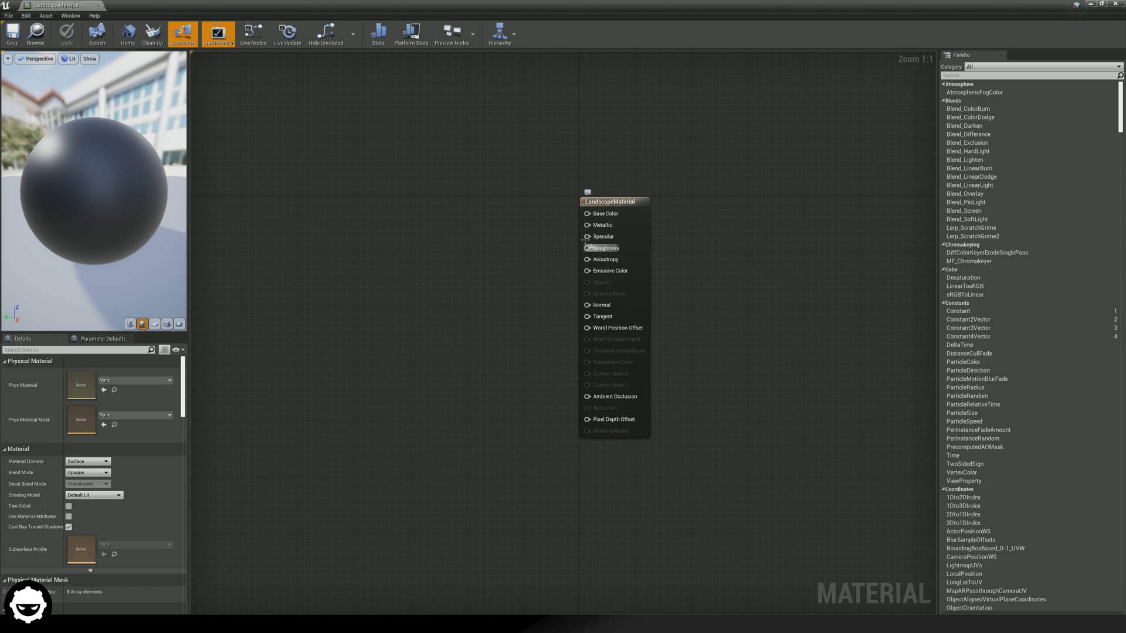
{"action": "right_click_drag", "start_coordinate": [431, 157], "coordinate": [501, 187]}
{"action": "right_click", "coordinate": [499, 191]}
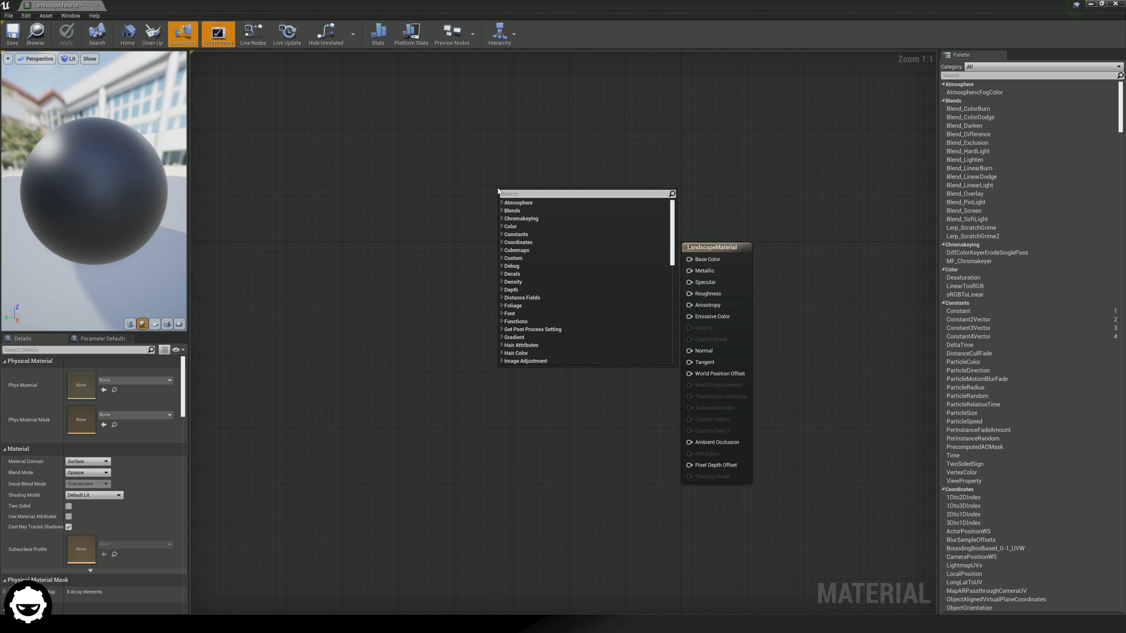
{"action": "type", "text": "layer blend"}
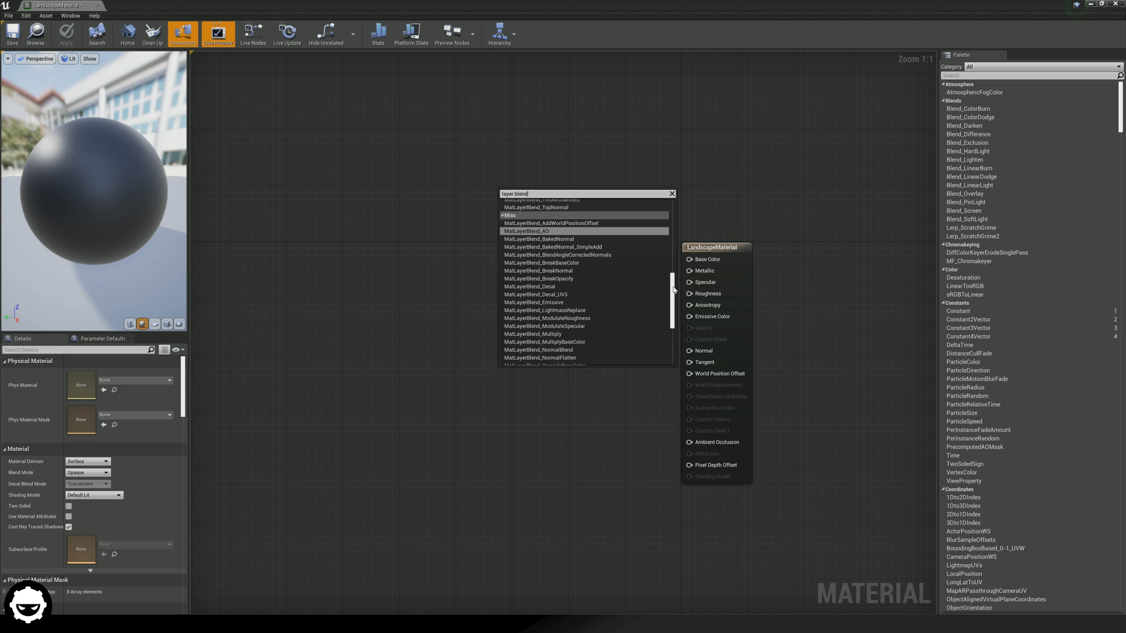
{"action": "left_click_drag", "start_coordinate": [672, 299], "coordinate": [673, 236]}
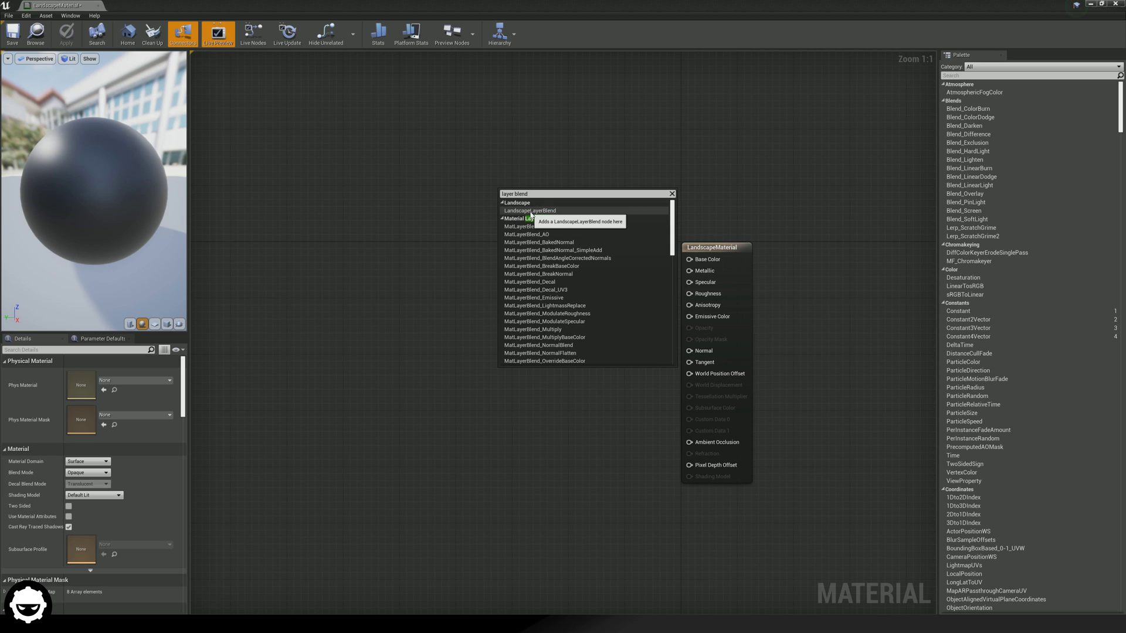
Step: Add a LandscapeLayerBlend node and connect its output to the material's Base Color
{"action": "right_click", "coordinate": [538, 174]}
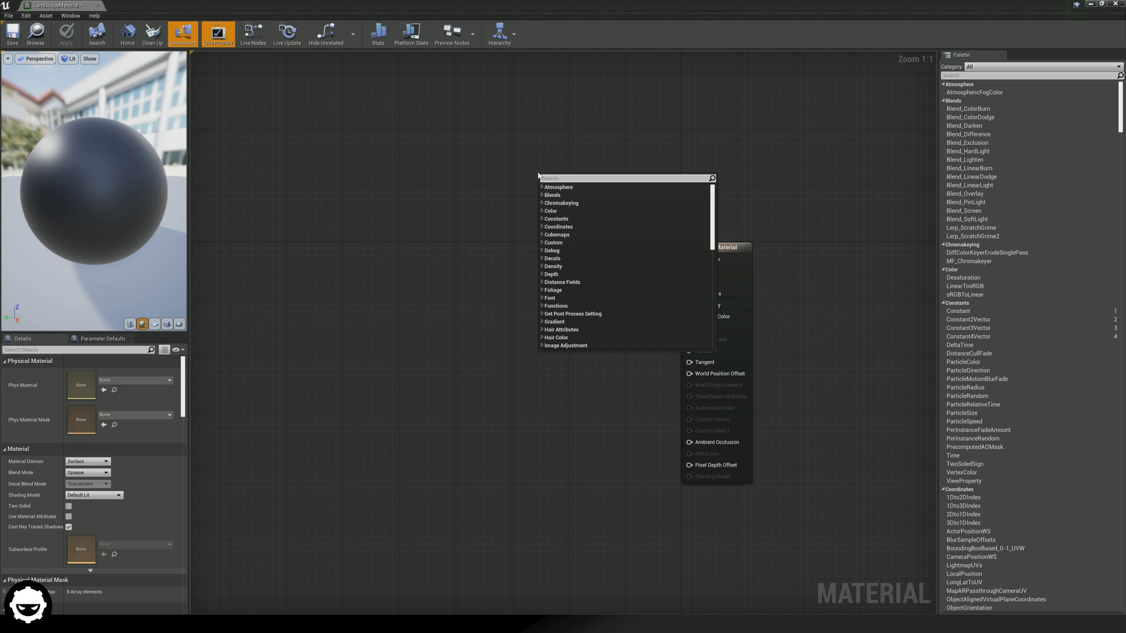
{"action": "type", "text": "landscape"}
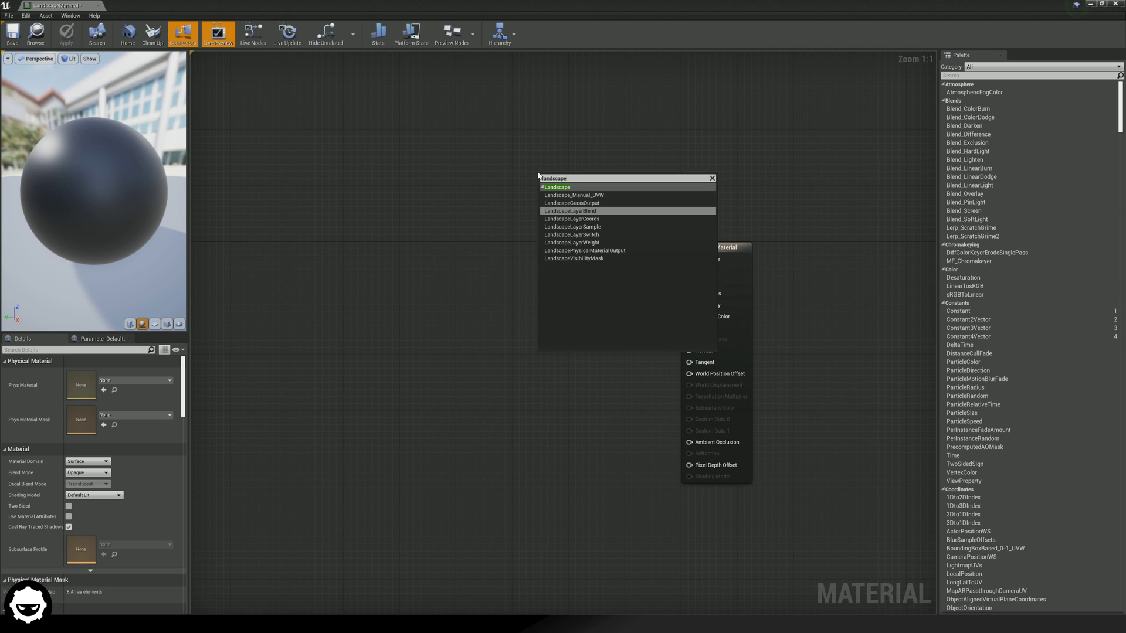
{"action": "left_click", "coordinate": [601, 212]}
{"action": "left_click_drag", "start_coordinate": [582, 195], "coordinate": [521, 201]}
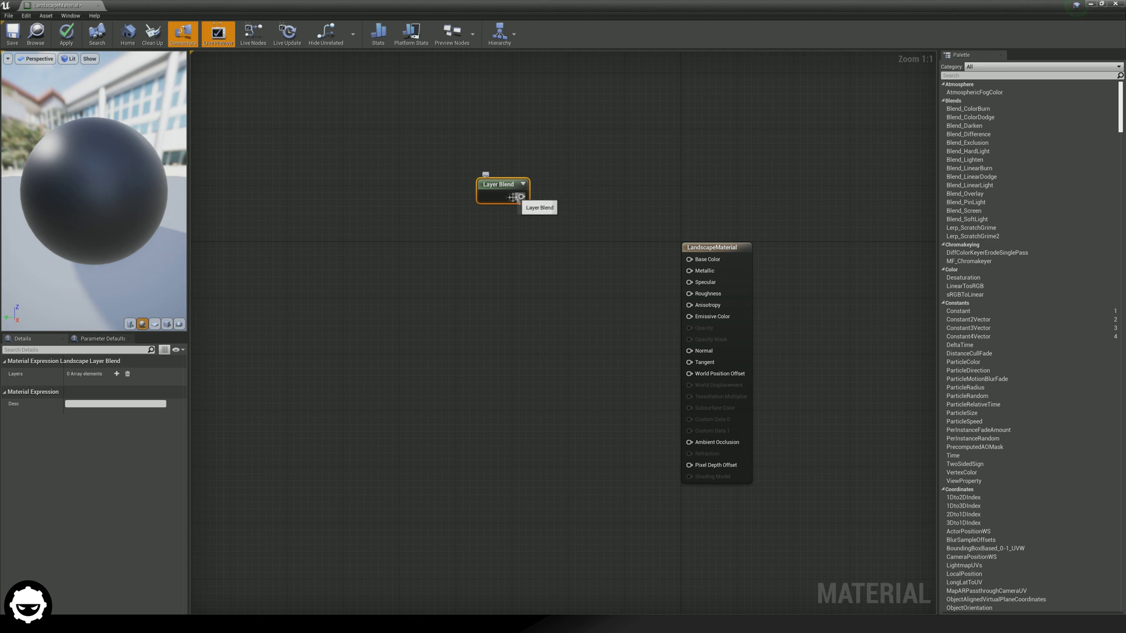
{"action": "left_click_drag", "start_coordinate": [522, 198], "coordinate": [687, 259]}
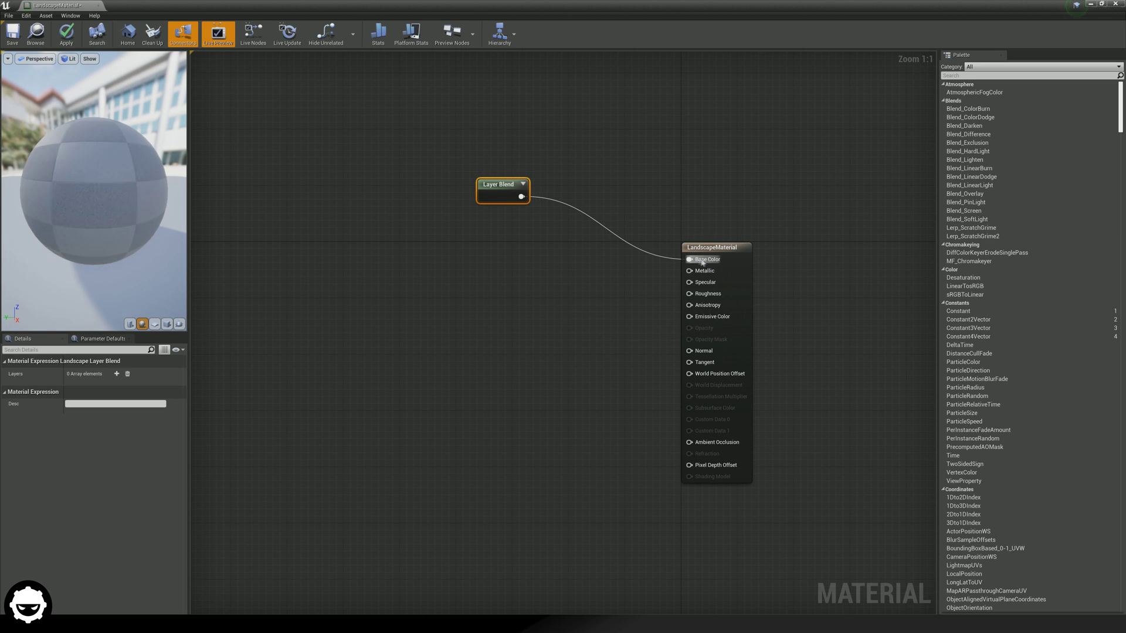
{"action": "right_click_drag", "start_coordinate": [491, 208], "coordinate": [592, 238]}
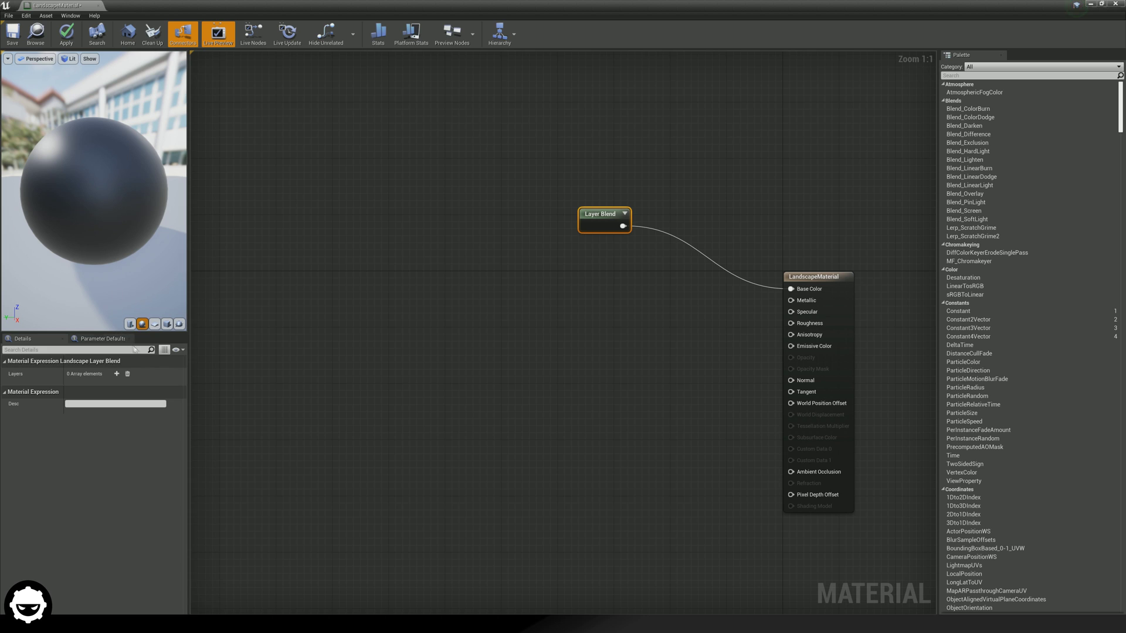
Step: Add three layer elements to the Layer Blend node
{"action": "left_click", "coordinate": [117, 375]}
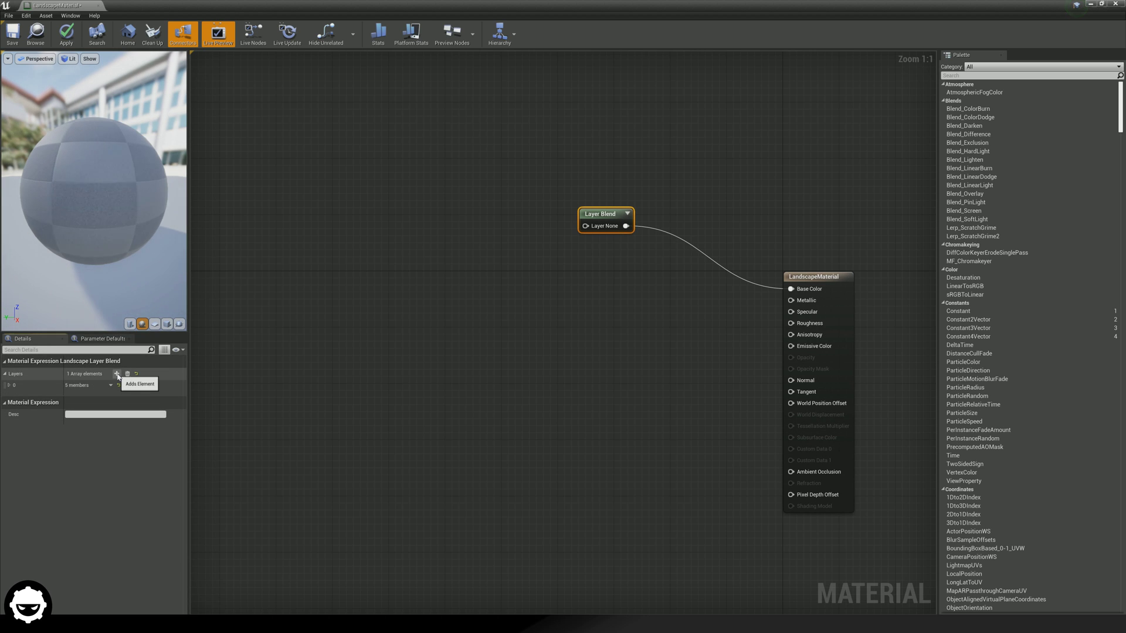
{"action": "left_click", "coordinate": [116, 374]}
{"action": "left_click", "coordinate": [117, 374]}
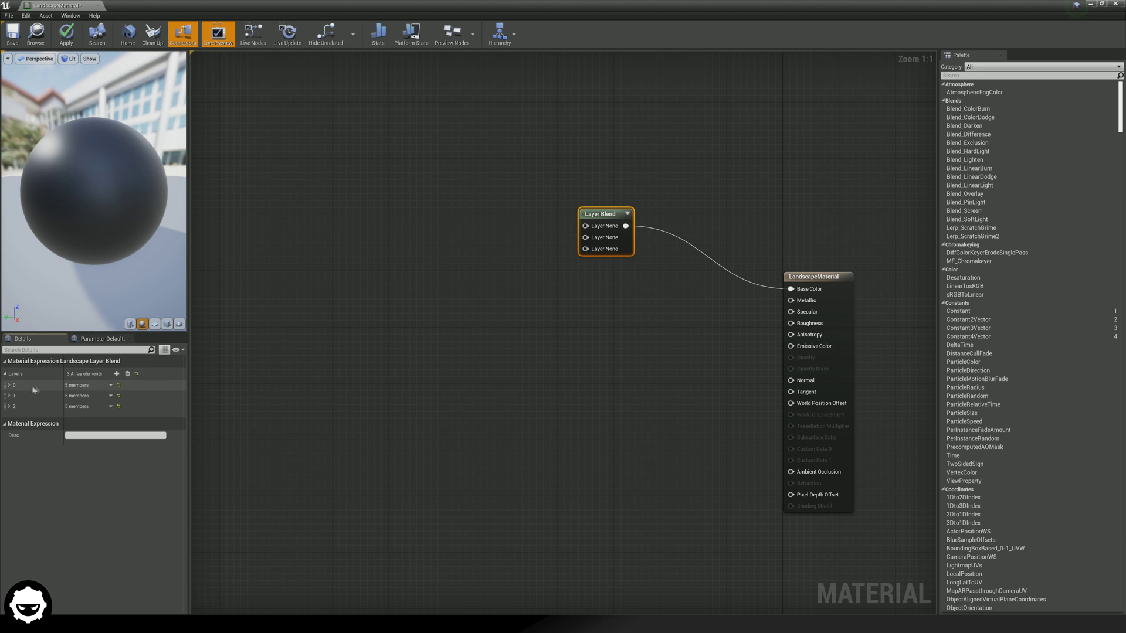
Step: Name the three layers of the Layer Blend node Grass, Rock and Mud, in that order
{"action": "left_click", "coordinate": [9, 385]}
{"action": "left_click", "coordinate": [9, 450]}
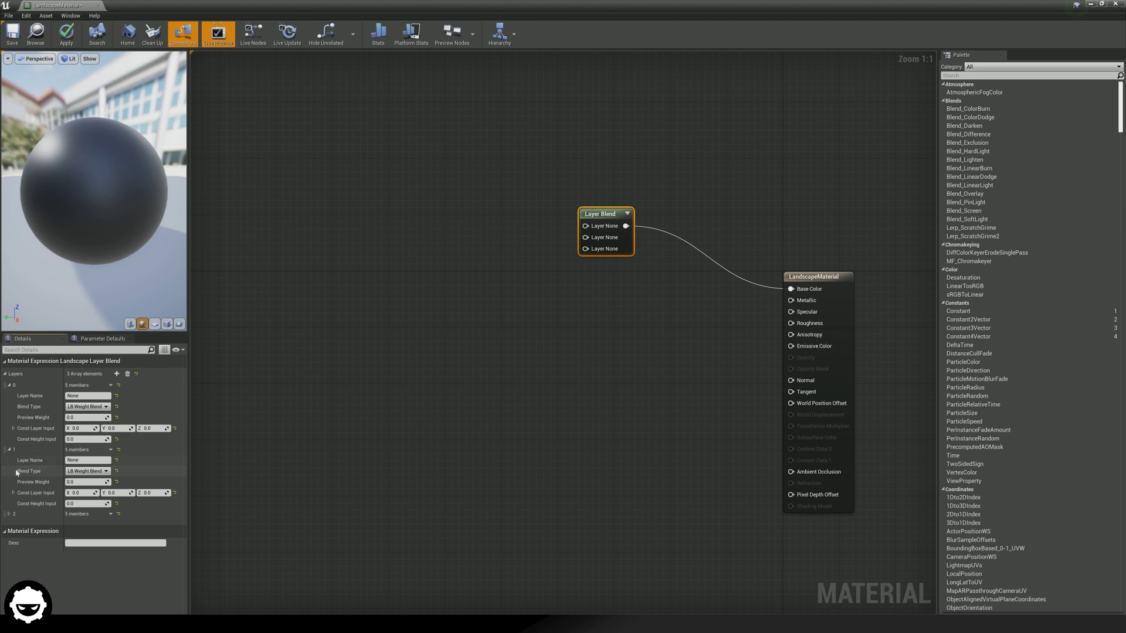
{"action": "left_click", "coordinate": [9, 513]}
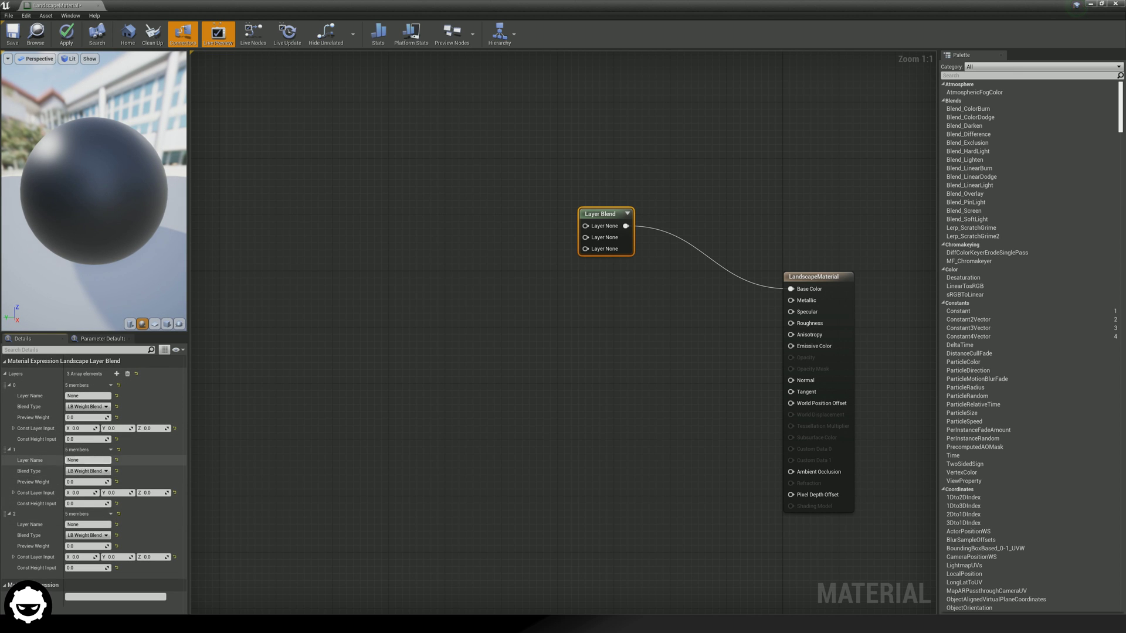
{"action": "left_click", "coordinate": [88, 396]}
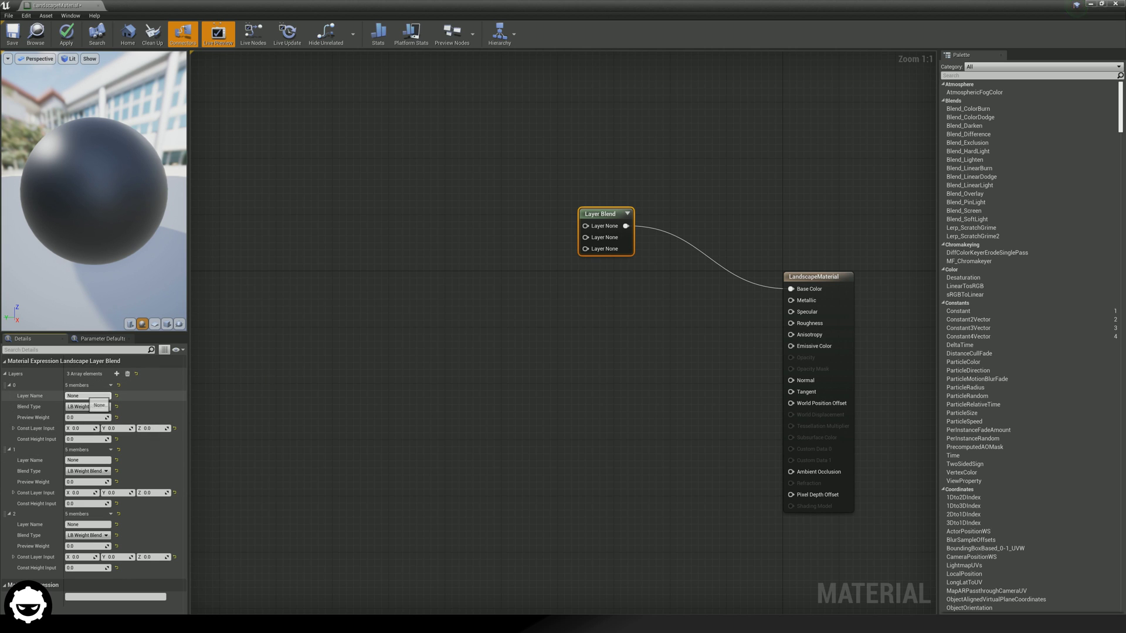
{"action": "type", "text": "Grass"}
{"action": "key", "text": "Return"}
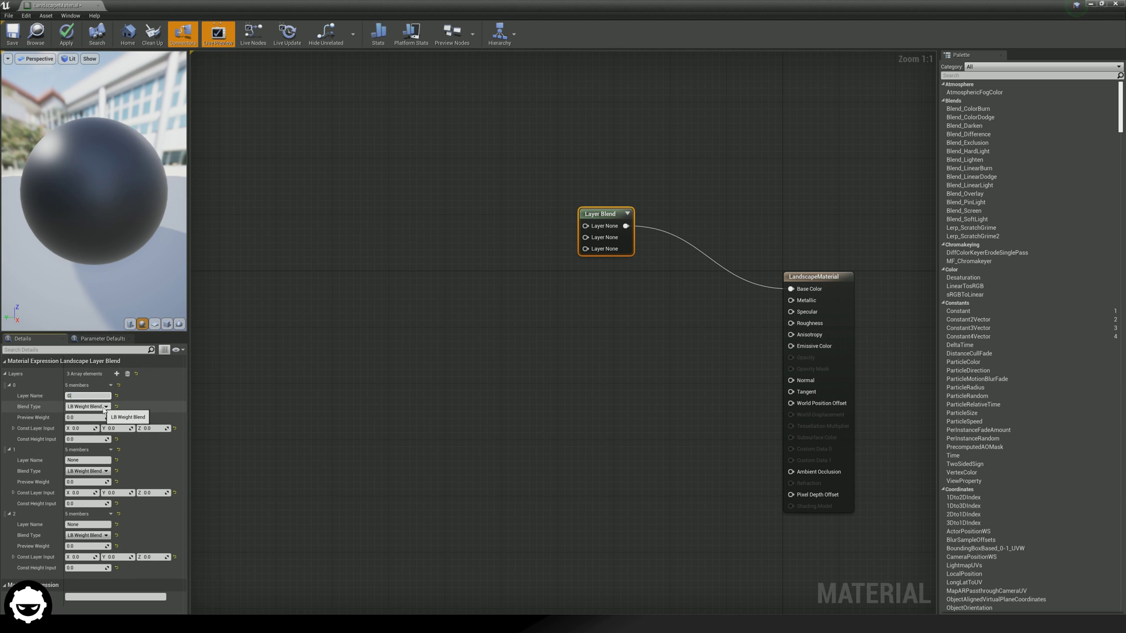
{"action": "left_click", "coordinate": [88, 460]}
{"action": "type", "text": "Rock"}
{"action": "key", "text": "Return"}
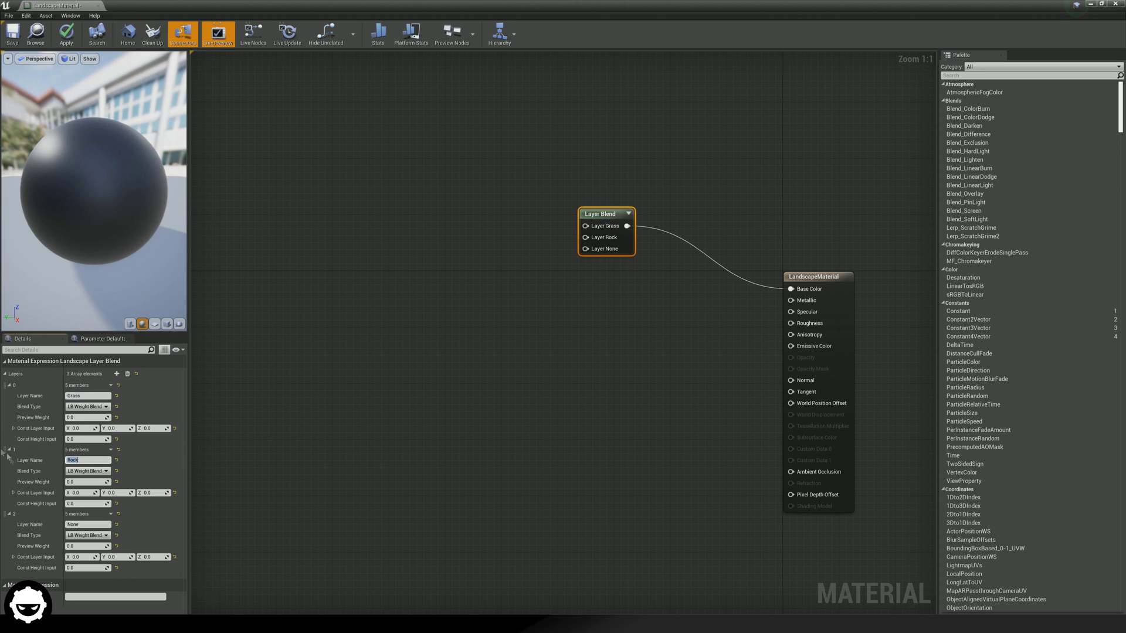
{"action": "left_click", "coordinate": [88, 524]}
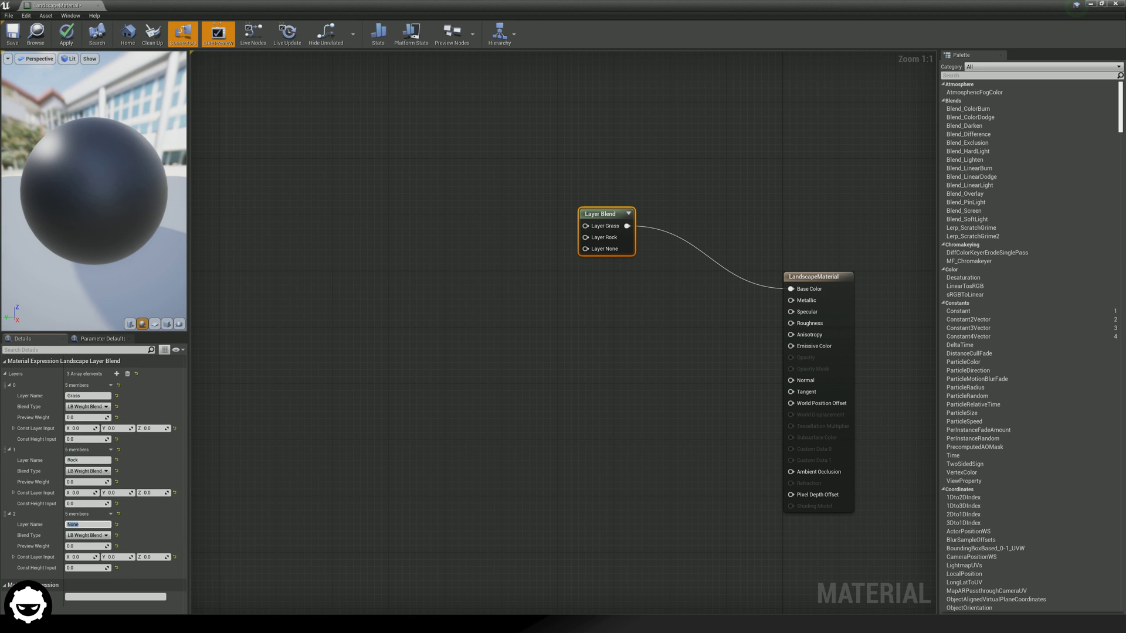
{"action": "type", "text": "Mud"}
{"action": "key", "text": "Return"}
Step: Set the preview weight of the Grass and Rock layers to 0.5 each
{"action": "left_click", "coordinate": [74, 417]}
{"action": "type", "text": "0.5"}
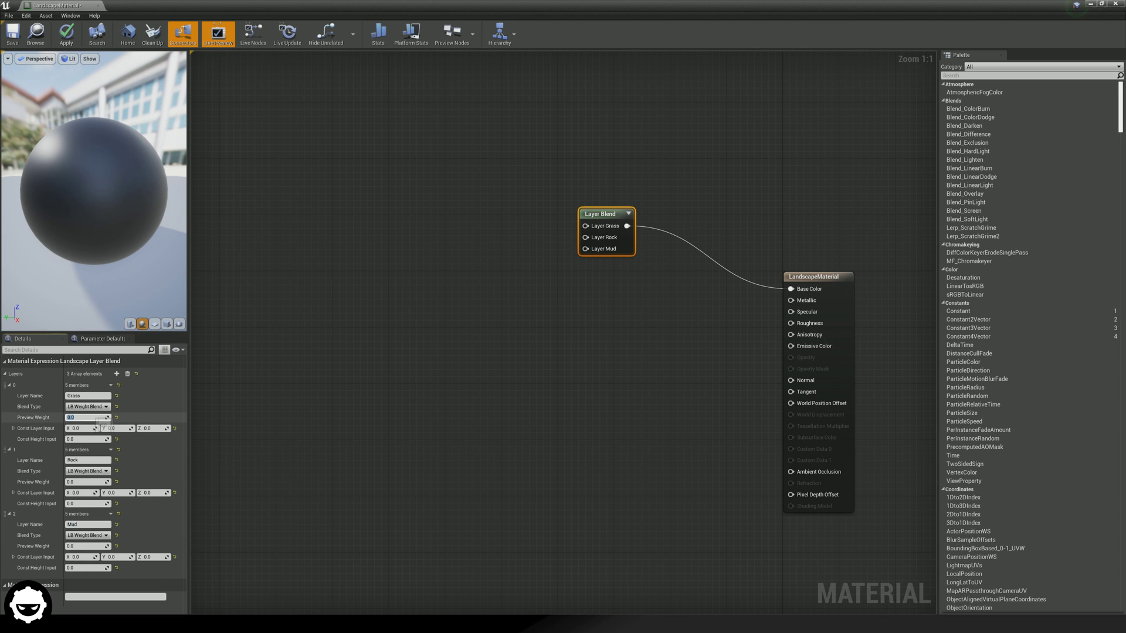
{"action": "key", "text": "Return"}
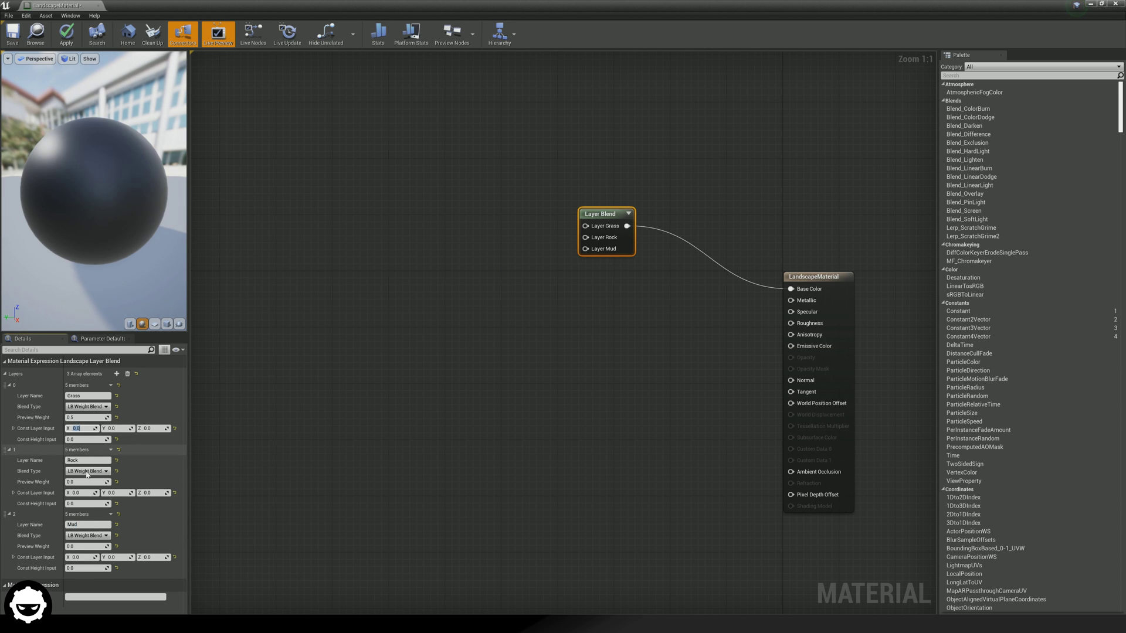
{"action": "left_click", "coordinate": [85, 480]}
{"action": "type", "text": "0.5"}
{"action": "key", "text": "Return"}
{"action": "left_click", "coordinate": [83, 546]}
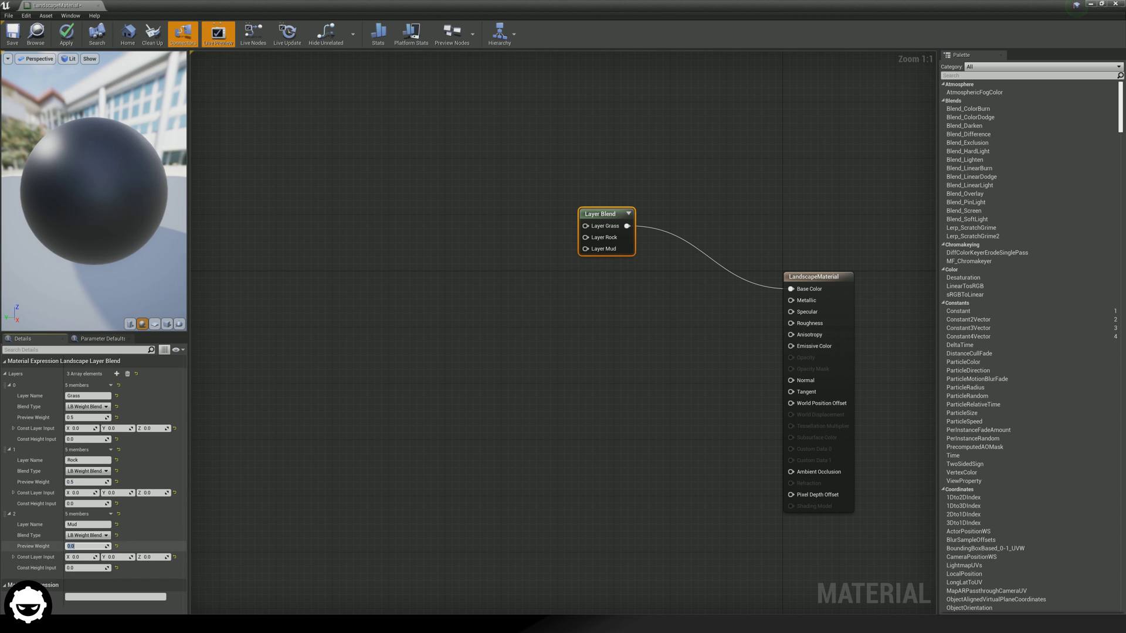
{"action": "left_click", "coordinate": [377, 210]}
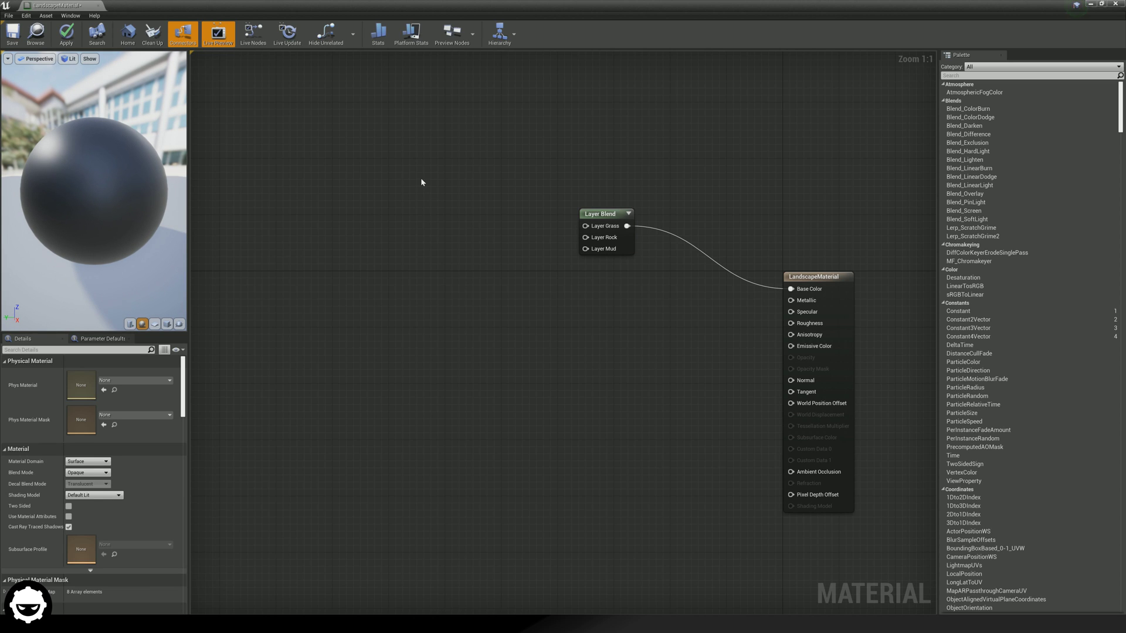
Step: Add a single Texture Sample node and place it ahead of the Layer Blend node's inputs
{"action": "right_click", "coordinate": [392, 126]}
{"action": "type", "text": "texture sample"}
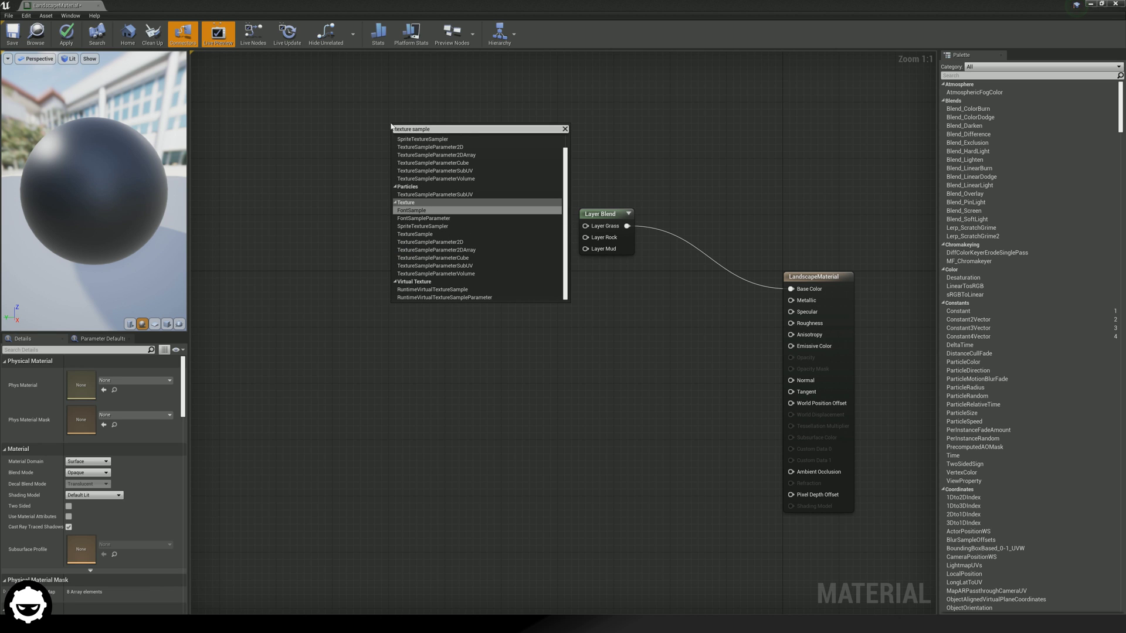
{"action": "key", "text": "ctrl+a"}
{"action": "type", "text": "texture sample"}
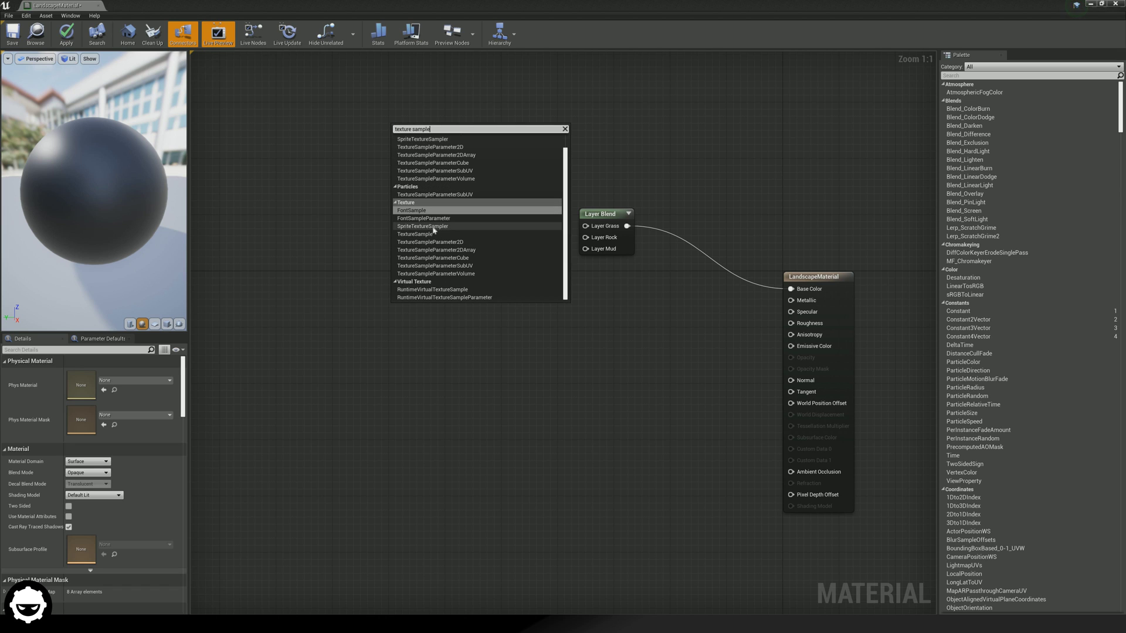
{"action": "left_click", "coordinate": [434, 234]}
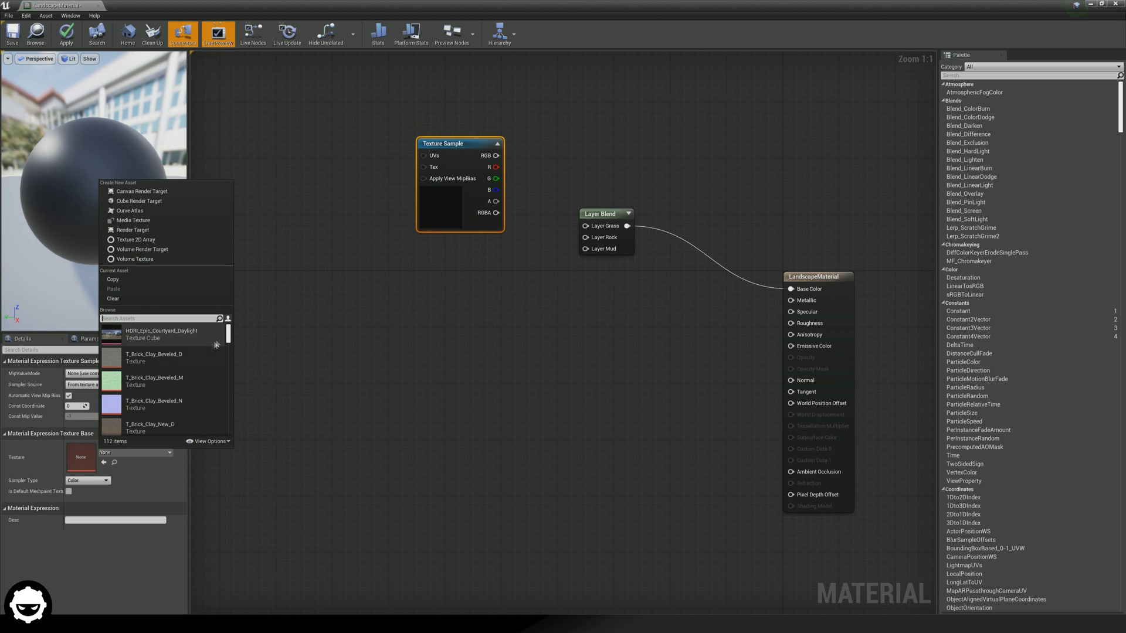
{"action": "left_click", "coordinate": [374, 268]}
{"action": "right_click_drag", "start_coordinate": [389, 276], "coordinate": [373, 256]}
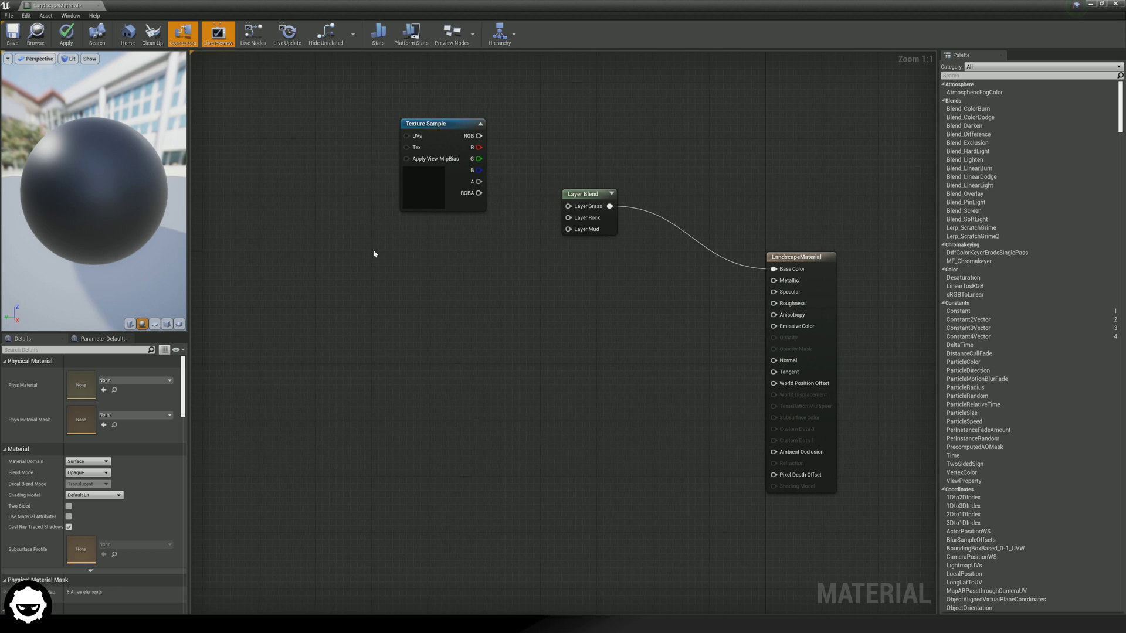
{"action": "left_click", "coordinate": [426, 258]}
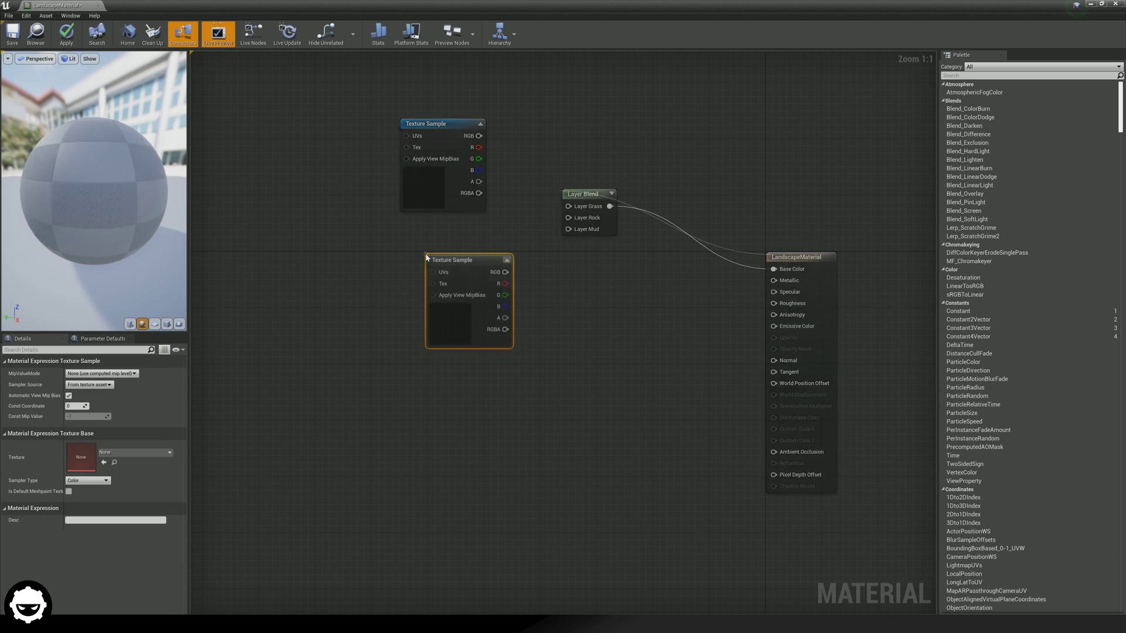
{"action": "key", "text": "Delete"}
{"action": "left_click_drag", "start_coordinate": [461, 309], "coordinate": [421, 215]}
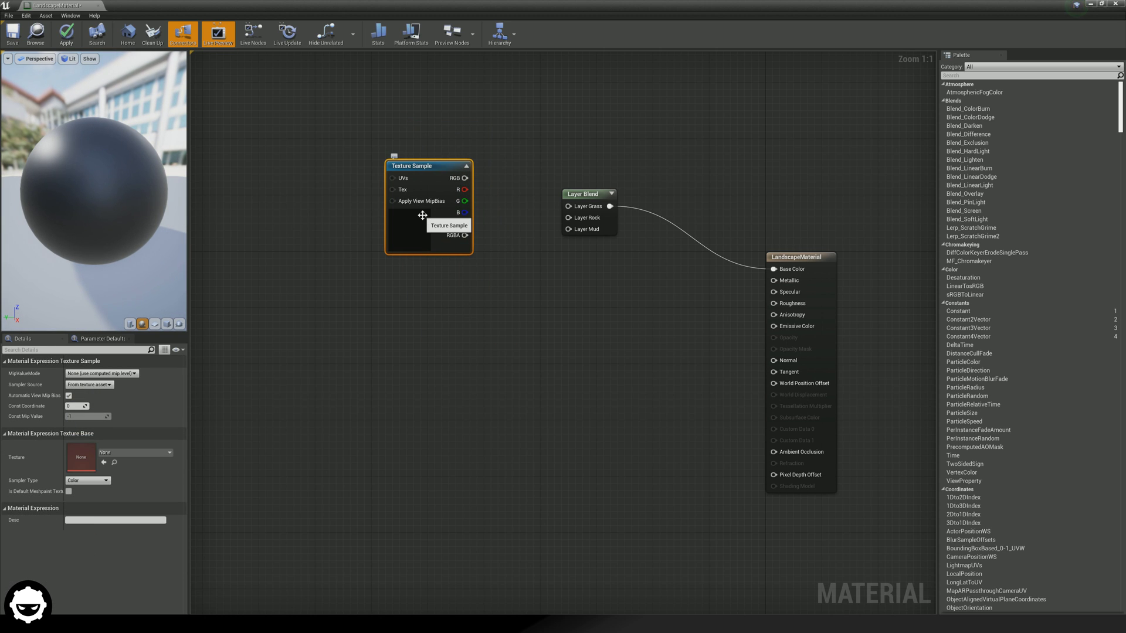
Step: Assign the T_Ground_Grass_D texture to the Texture Sample node
{"action": "left_click", "coordinate": [122, 455]}
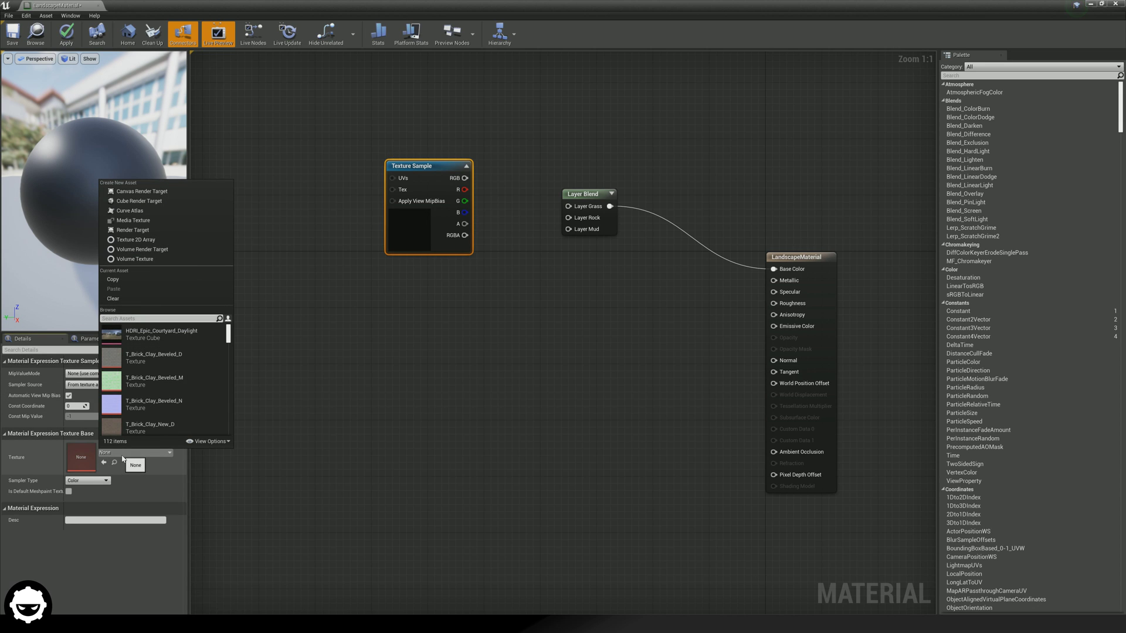
{"action": "type", "text": "grass"}
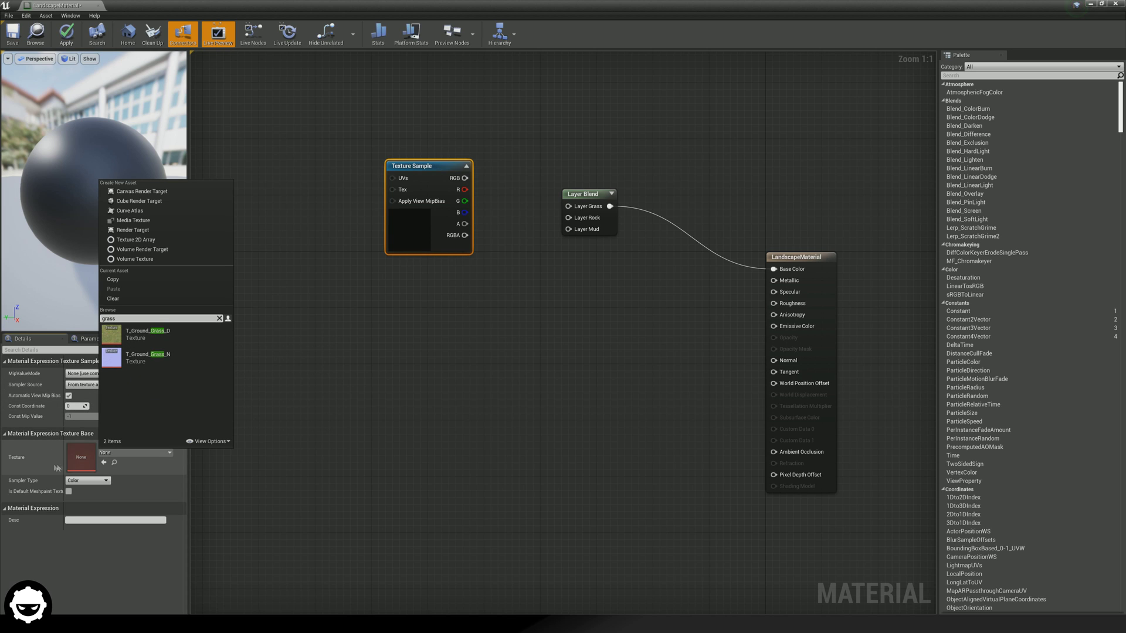
{"action": "left_click", "coordinate": [147, 342]}
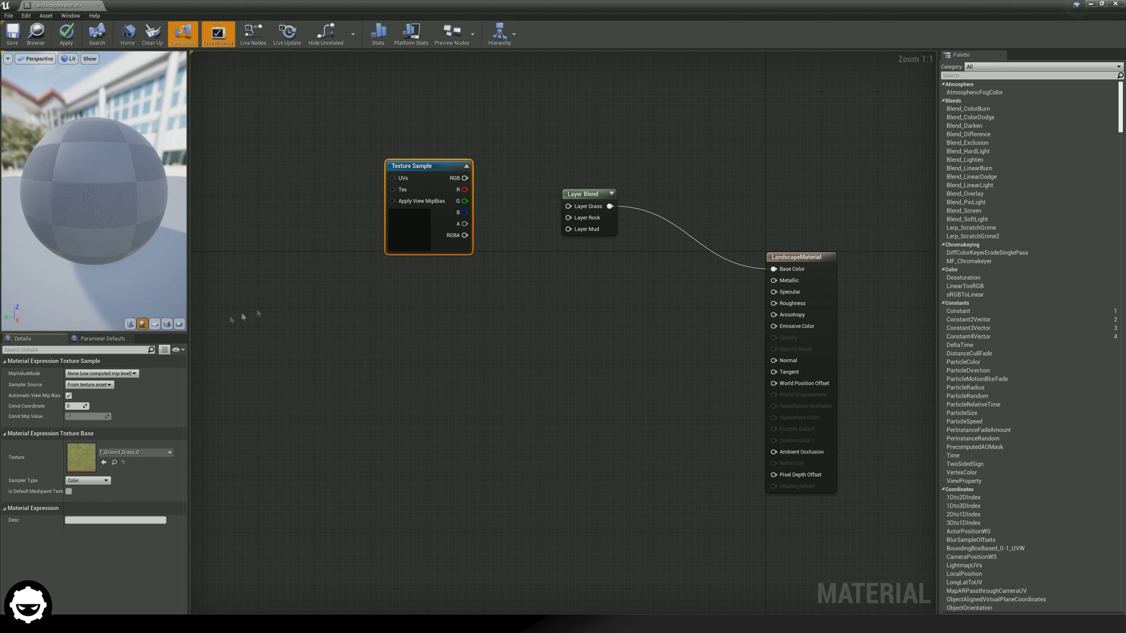
Step: Connect the grass Texture Sample's RGB output to the Layer Grass input, reposition the sample, and apply the material
{"action": "left_click_drag", "start_coordinate": [465, 179], "coordinate": [568, 206]}
{"action": "left_click_drag", "start_coordinate": [440, 241], "coordinate": [342, 171]}
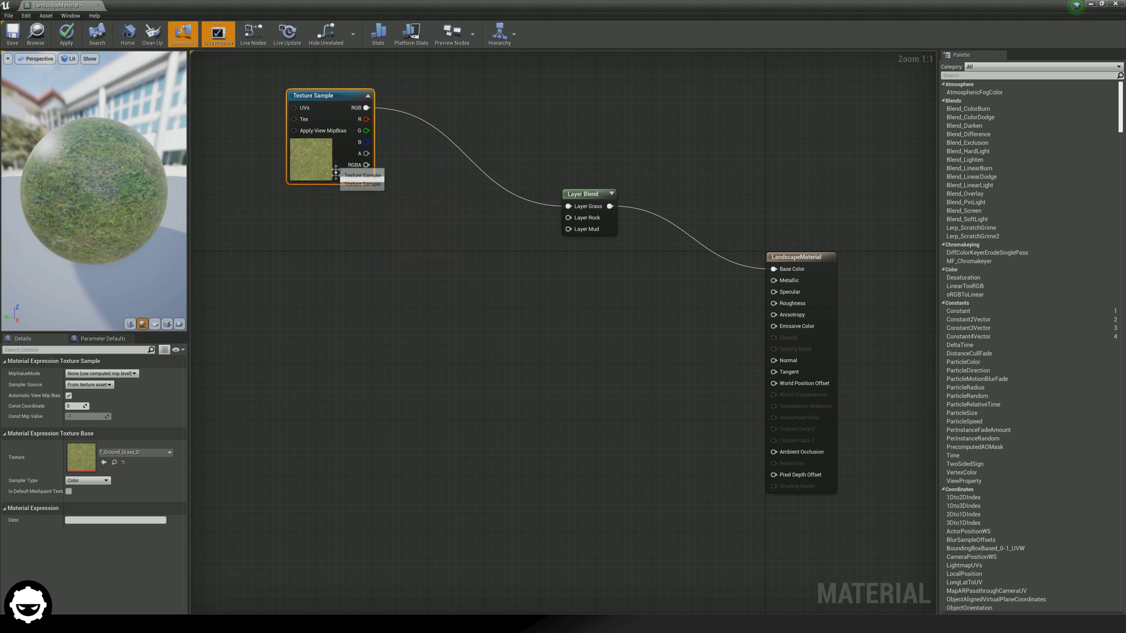
{"action": "left_click", "coordinate": [386, 205]}
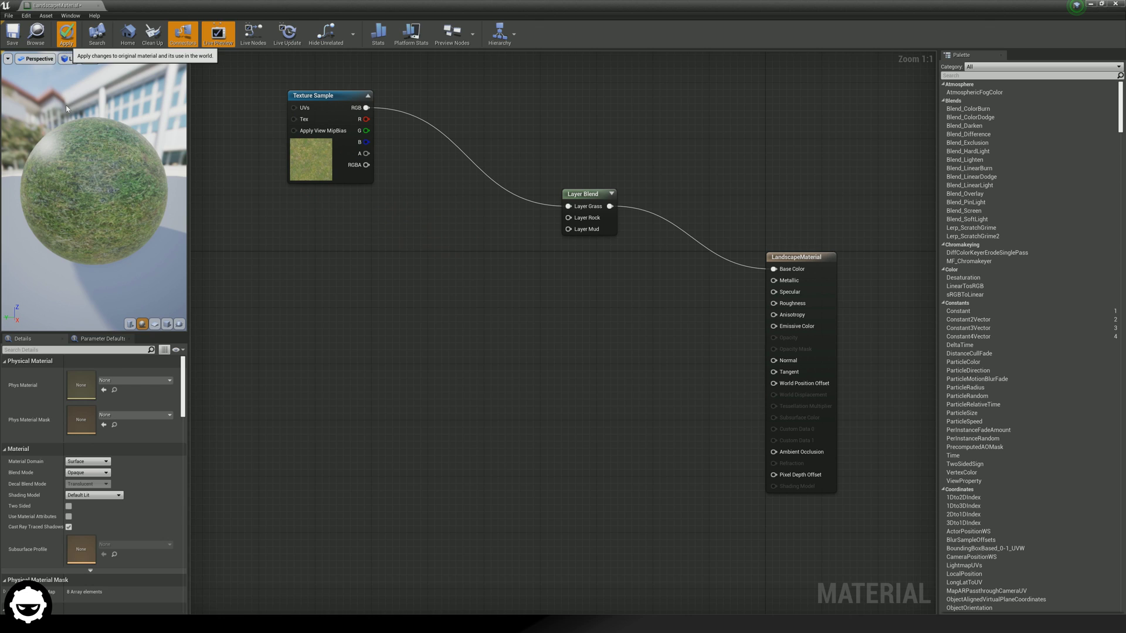
{"action": "left_click", "coordinate": [67, 34]}
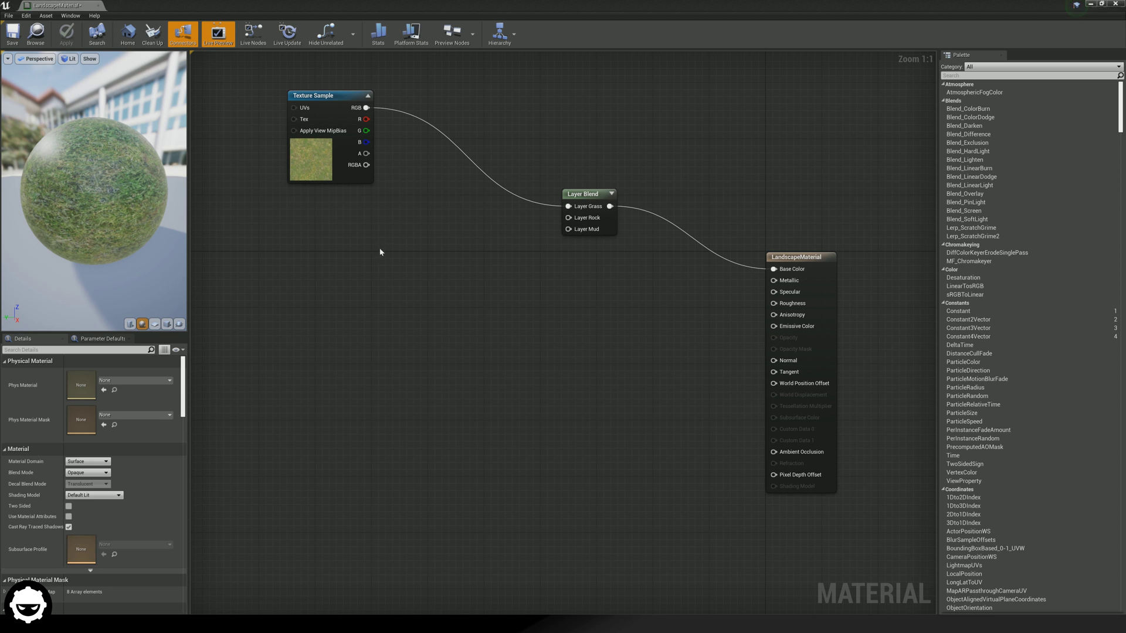
Step: Add two more Texture Sample nodes and arrange them in a column below the grass sample
{"action": "key", "text": "t"}
{"action": "left_click", "coordinate": [343, 233]}
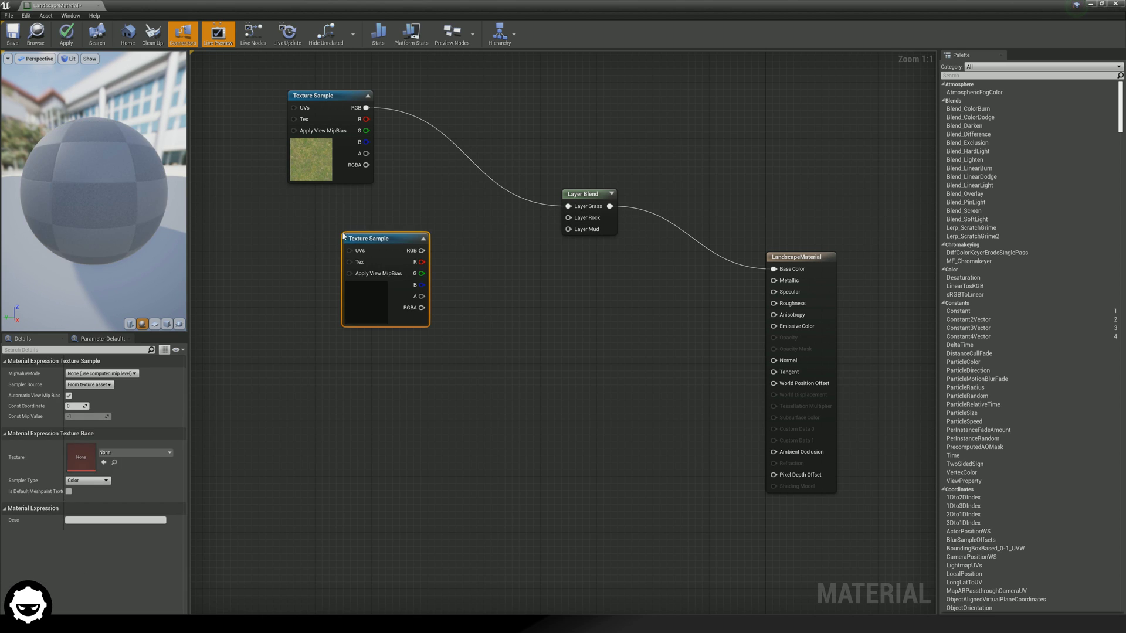
{"action": "left_click_drag", "start_coordinate": [386, 288], "coordinate": [352, 266]}
{"action": "left_click", "coordinate": [323, 355]}
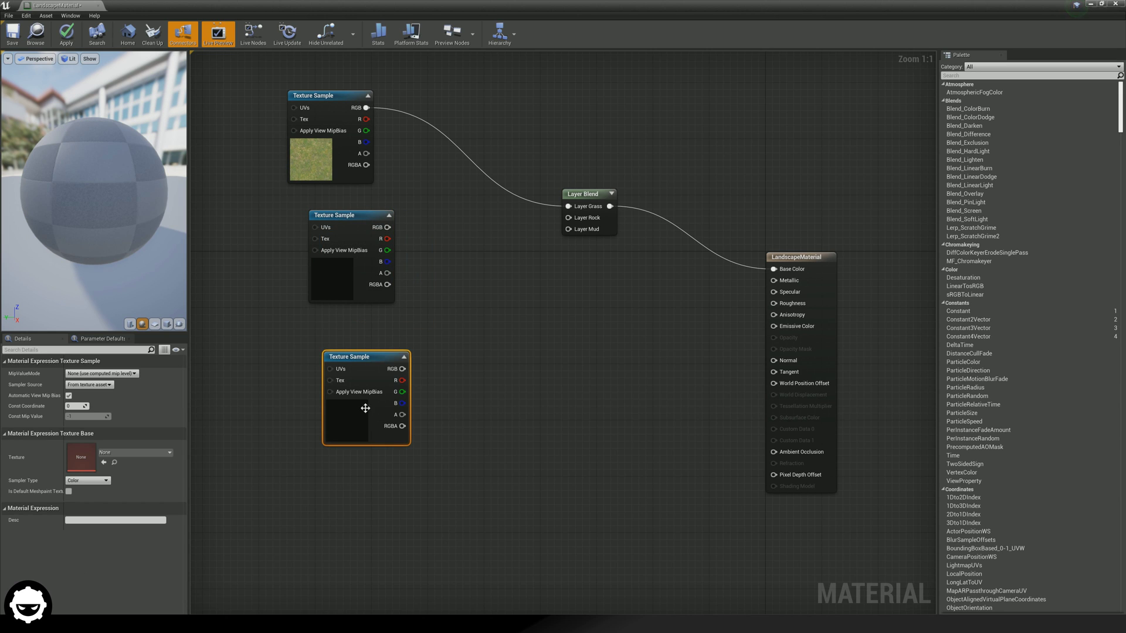
{"action": "left_click", "coordinate": [350, 296]}
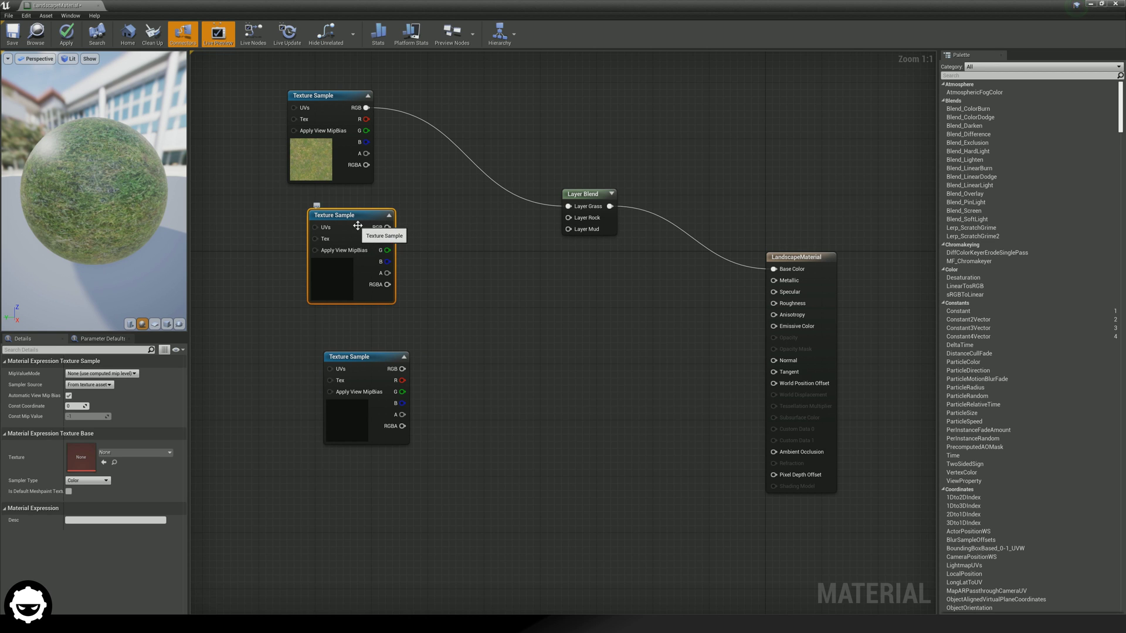
{"action": "right_click_drag", "start_coordinate": [381, 292], "coordinate": [484, 298]}
{"action": "left_click_drag", "start_coordinate": [486, 298], "coordinate": [448, 299]}
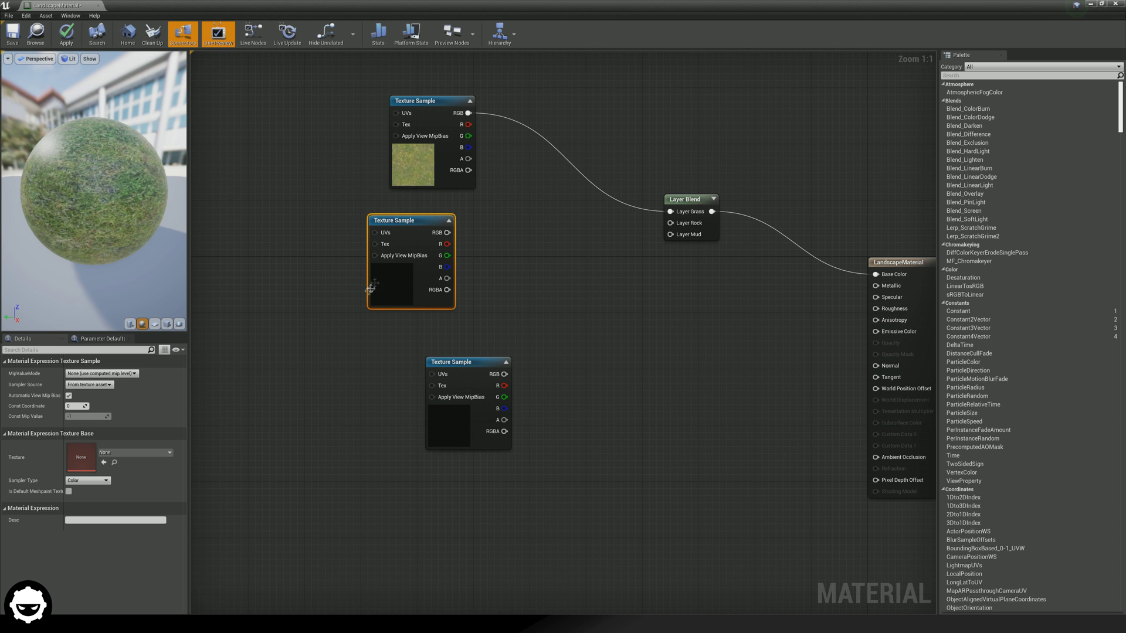
Step: Search the project content for rock and select the T_Rock_Slate_D texture
{"action": "left_click_drag", "start_coordinate": [537, 7], "coordinate": [510, 24]}
{"action": "left_click", "coordinate": [285, 443]}
{"action": "left_click", "coordinate": [262, 442]}
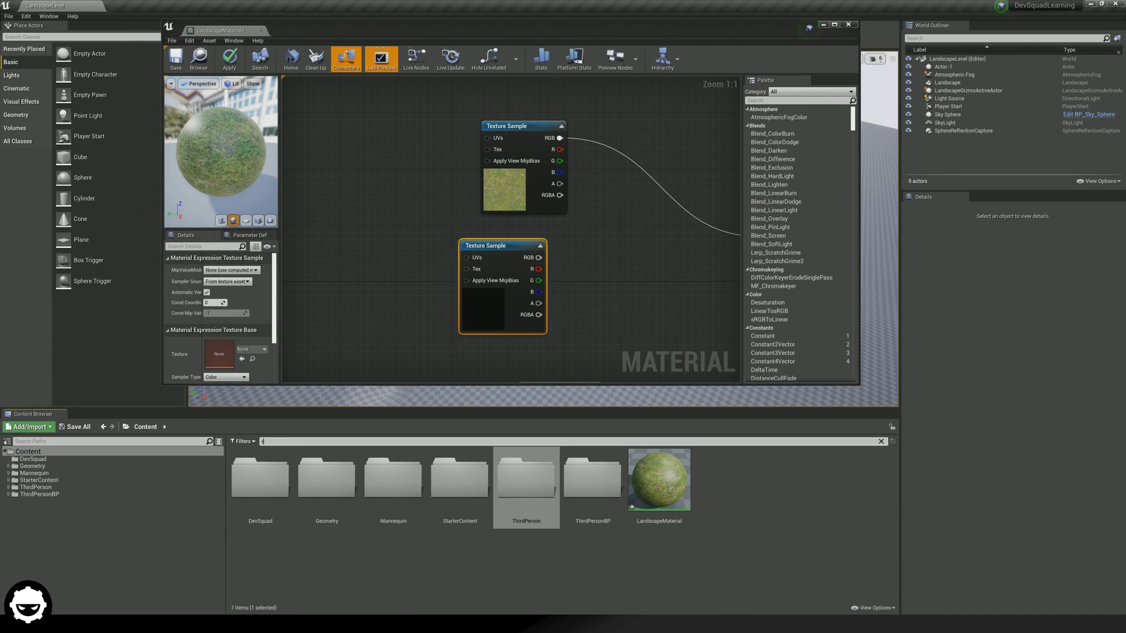
{"action": "type", "text": "rock"}
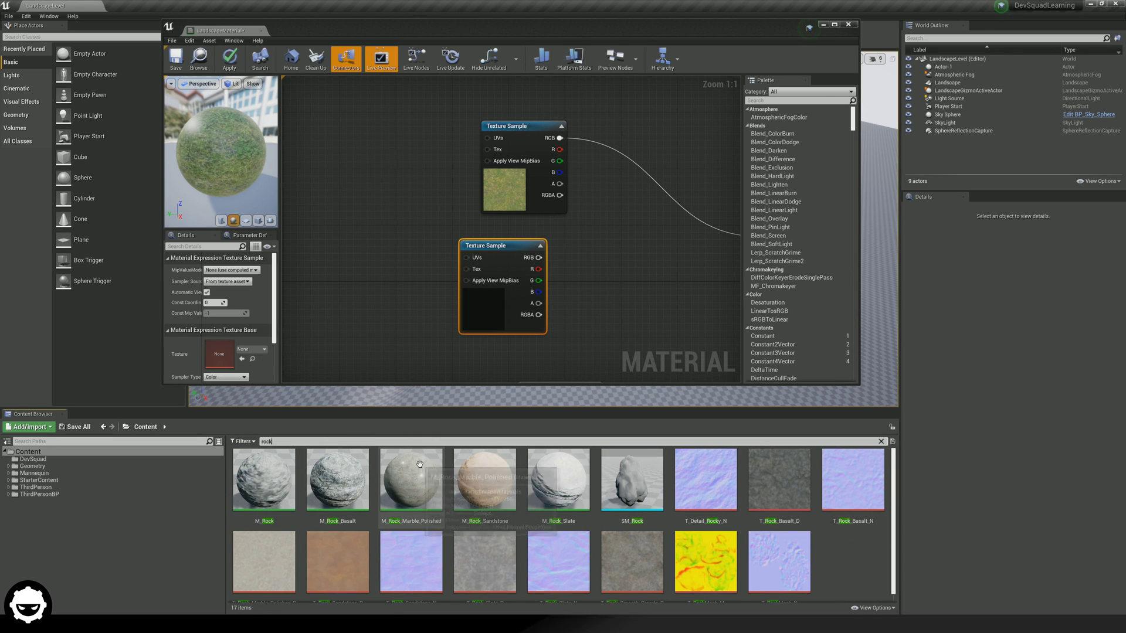
{"action": "left_click_drag", "start_coordinate": [890, 522], "coordinate": [887, 539]}
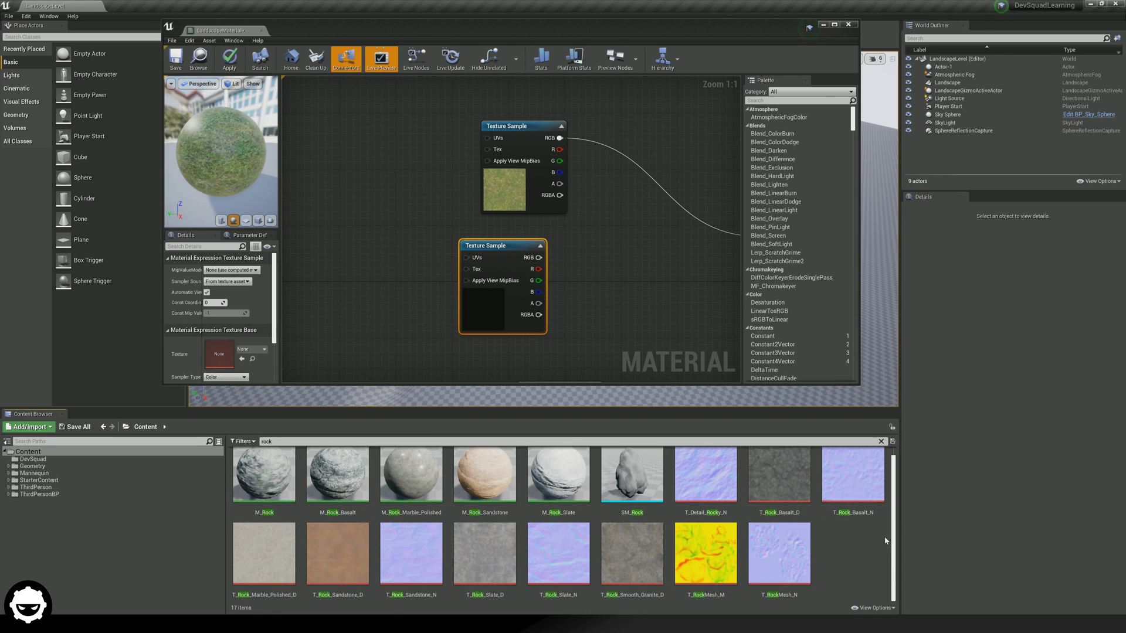
{"action": "left_click", "coordinate": [480, 553]}
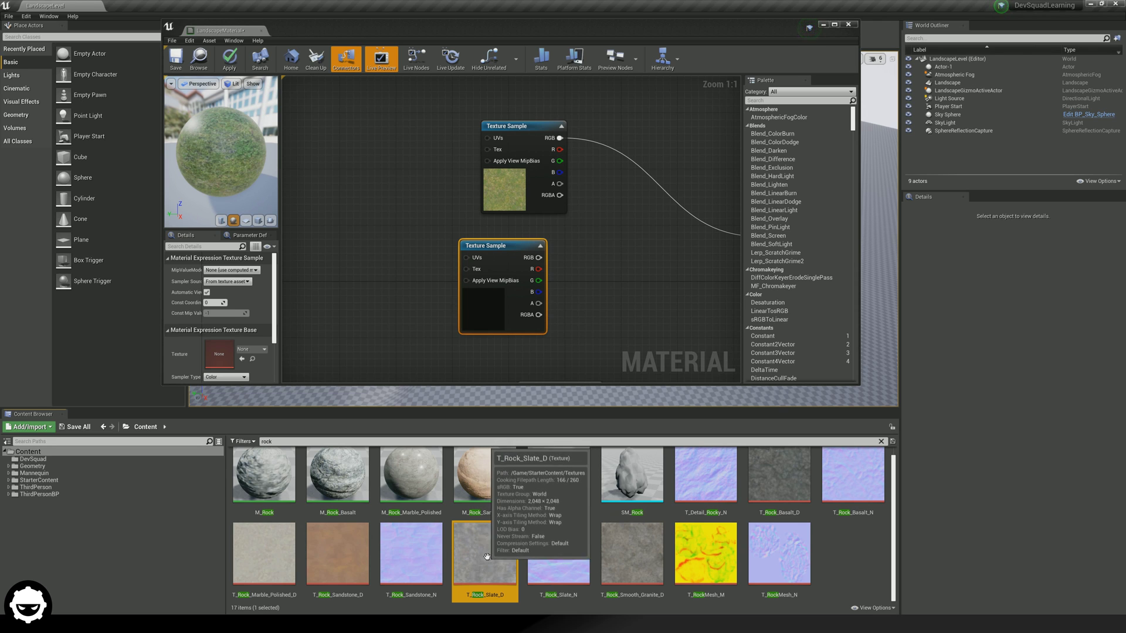
Step: Assign T_Rock_Slate_D to the second Texture Sample and connect its RGB output to the Layer Rock input
{"action": "left_click_drag", "start_coordinate": [486, 561], "coordinate": [475, 539]}
{"action": "left_click", "coordinate": [507, 321]}
{"action": "scroll", "coordinate": [239, 349], "scroll_direction": "down", "scroll_amount": 1}
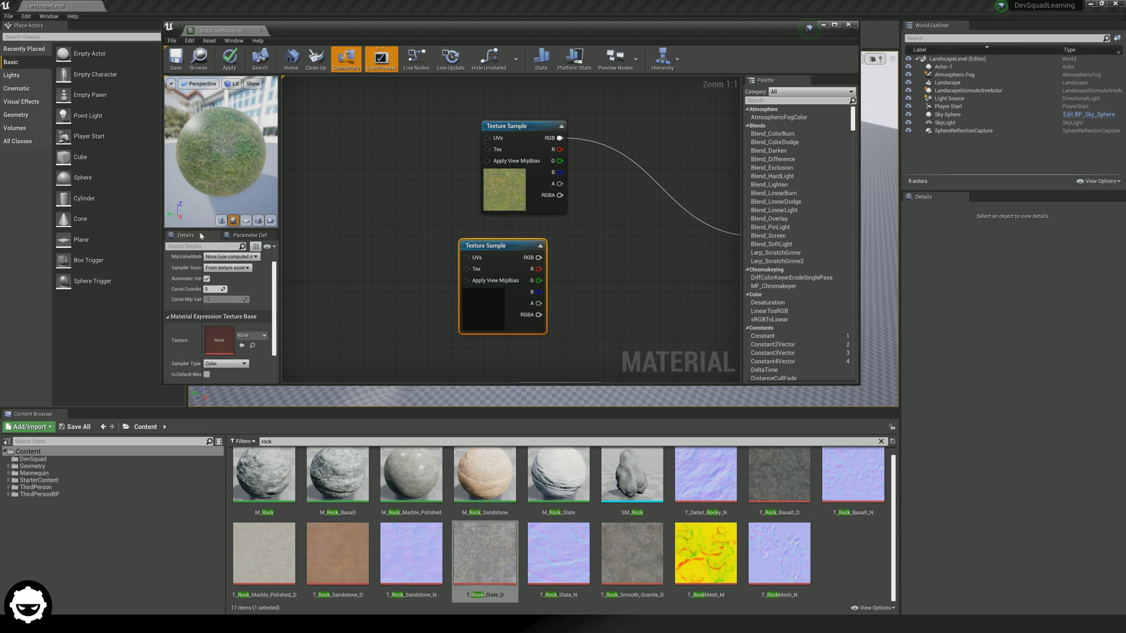
{"action": "left_click", "coordinate": [242, 345]}
{"action": "right_click_drag", "start_coordinate": [569, 274], "coordinate": [449, 285]}
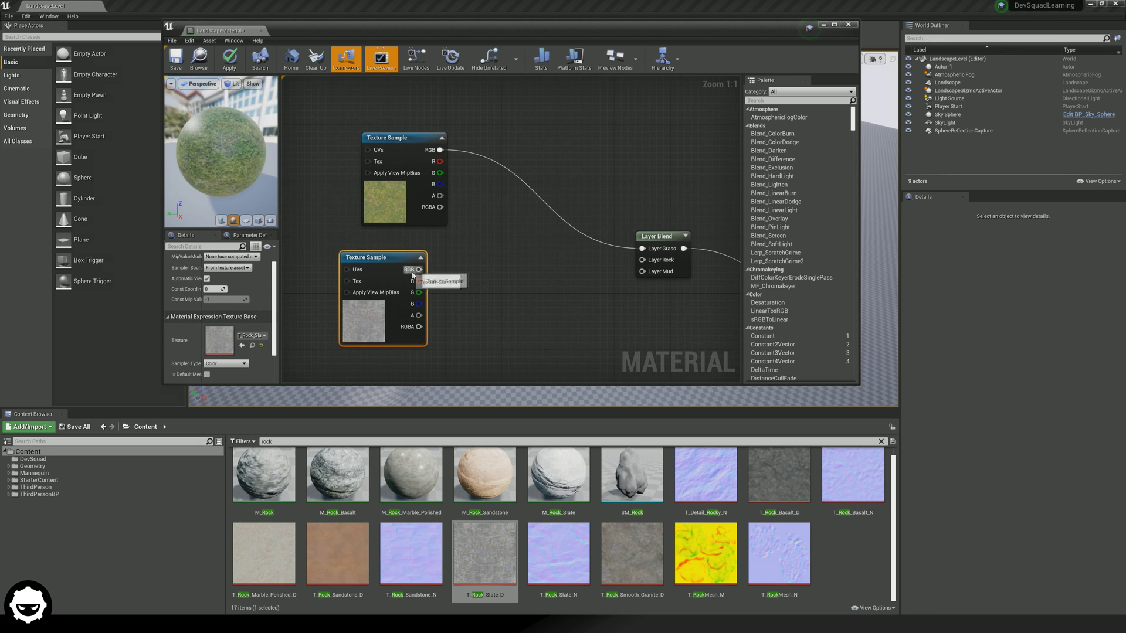
{"action": "left_click_drag", "start_coordinate": [419, 269], "coordinate": [663, 263]}
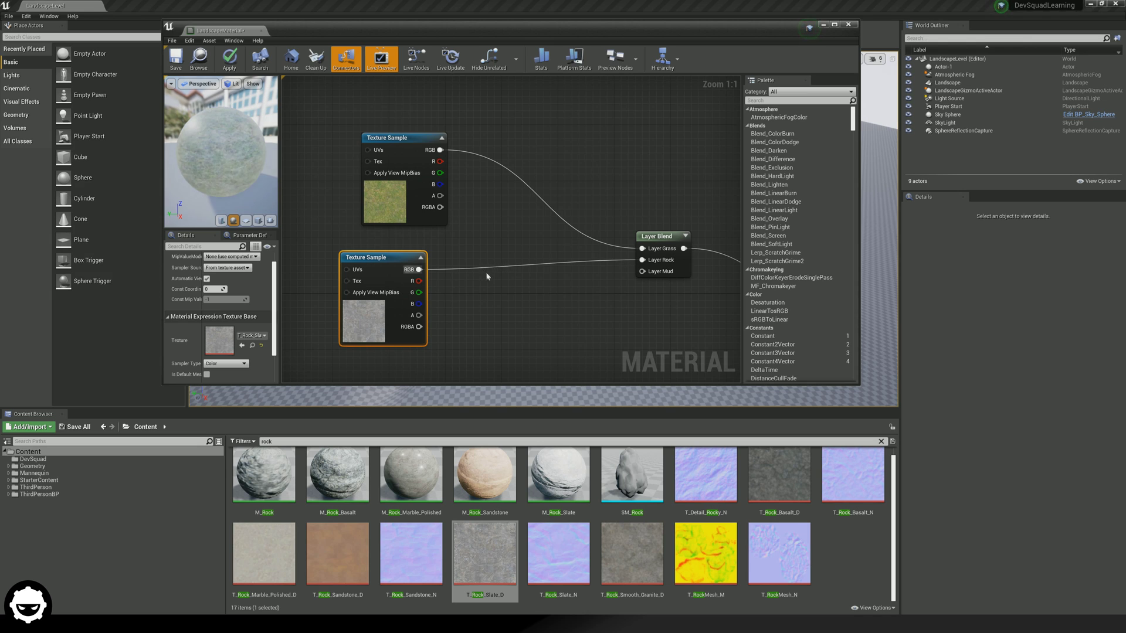
Step: Search the project content for gravel and select the T_Ground_Gravel_D texture
{"action": "right_click_drag", "start_coordinate": [487, 299], "coordinate": [441, 228]}
{"action": "left_click_drag", "start_coordinate": [290, 441], "coordinate": [163, 432]}
{"action": "type", "text": "ud"}
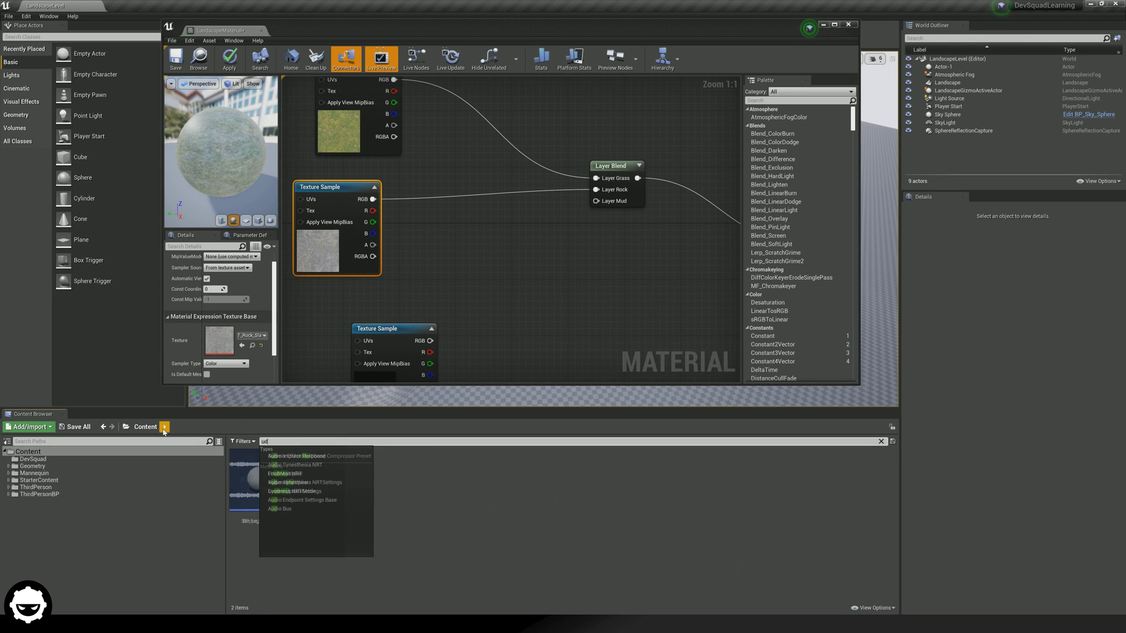
{"action": "key", "text": "BackSpace"}
{"action": "key", "text": "BackSpace"}
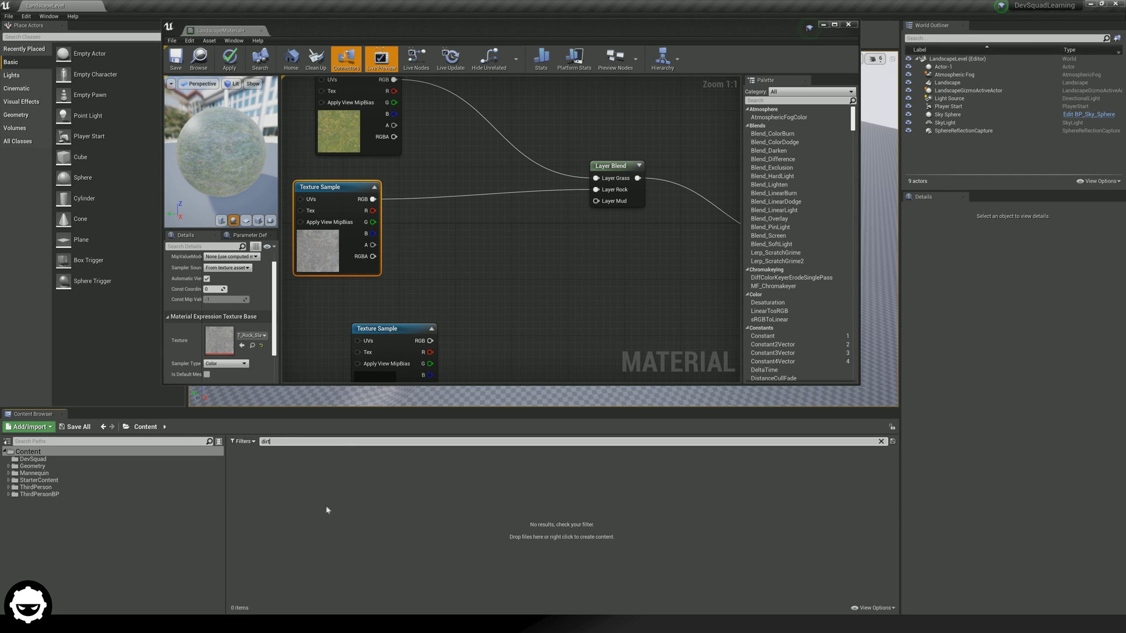
{"action": "type", "text": "gravel"}
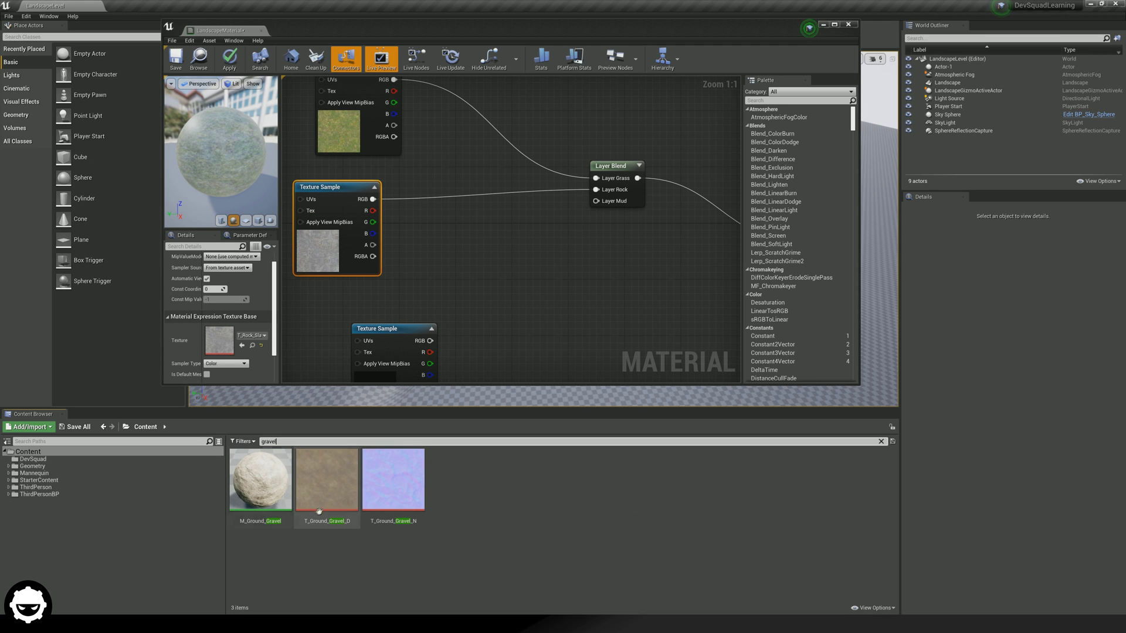
{"action": "left_click", "coordinate": [344, 487]}
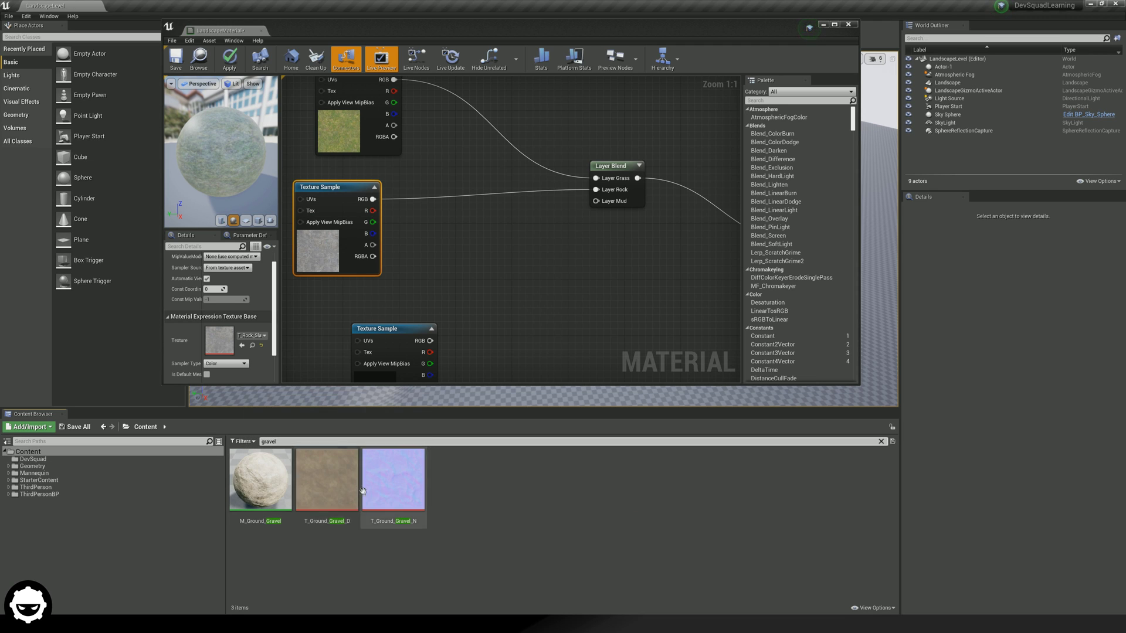
Step: Assign T_Ground_Gravel_D to the third Texture Sample and connect its RGB output to the Layer Mud input
{"action": "right_click_drag", "start_coordinate": [402, 367], "coordinate": [437, 290]}
{"action": "left_click", "coordinate": [438, 290]}
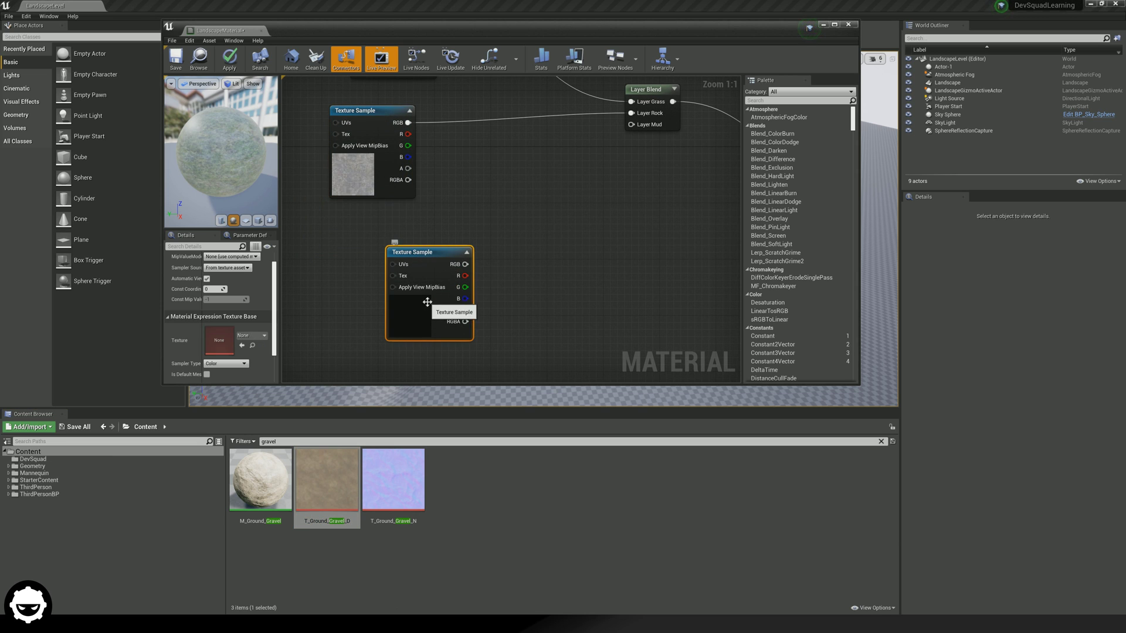
{"action": "left_click", "coordinate": [242, 346]}
{"action": "right_click_drag", "start_coordinate": [427, 299], "coordinate": [360, 319]}
{"action": "left_click_drag", "start_coordinate": [399, 284], "coordinate": [567, 145]}
{"action": "left_click", "coordinate": [476, 212]}
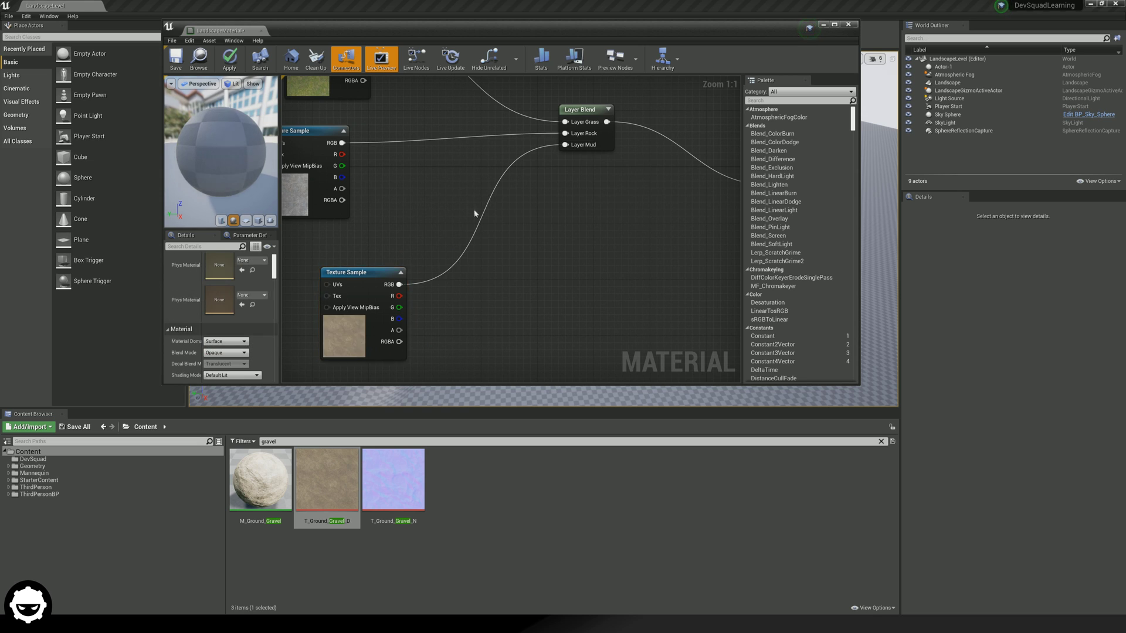
Step: Apply the material changes and close the material editor to return to the level
{"action": "right_click_drag", "start_coordinate": [450, 182], "coordinate": [540, 236]}
{"action": "left_click", "coordinate": [228, 59]}
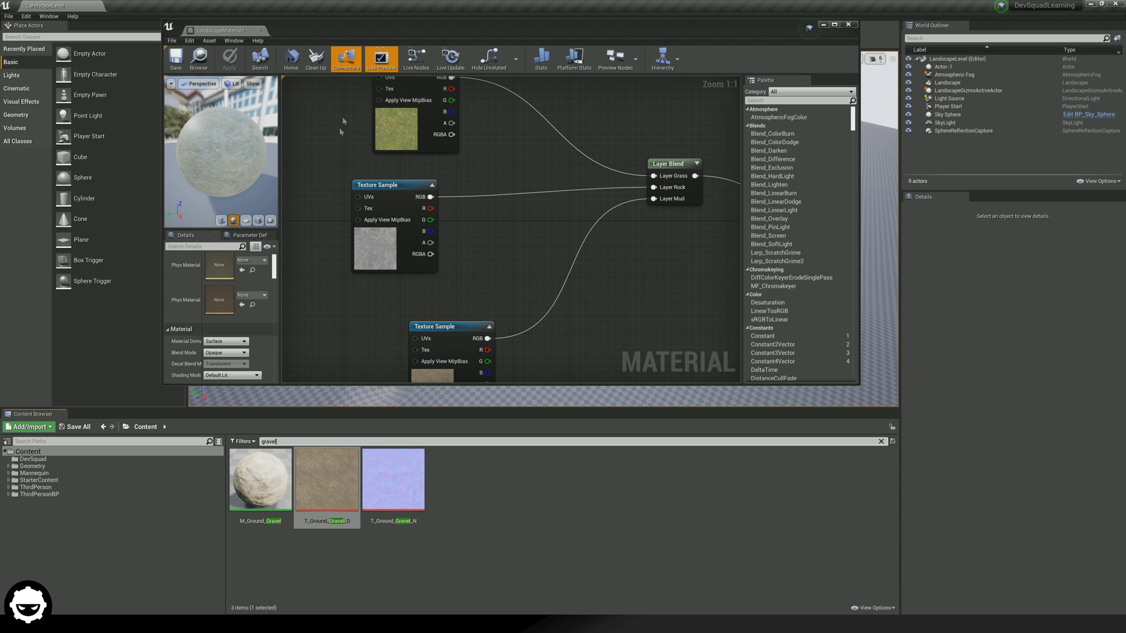
{"action": "left_click", "coordinate": [261, 31]}
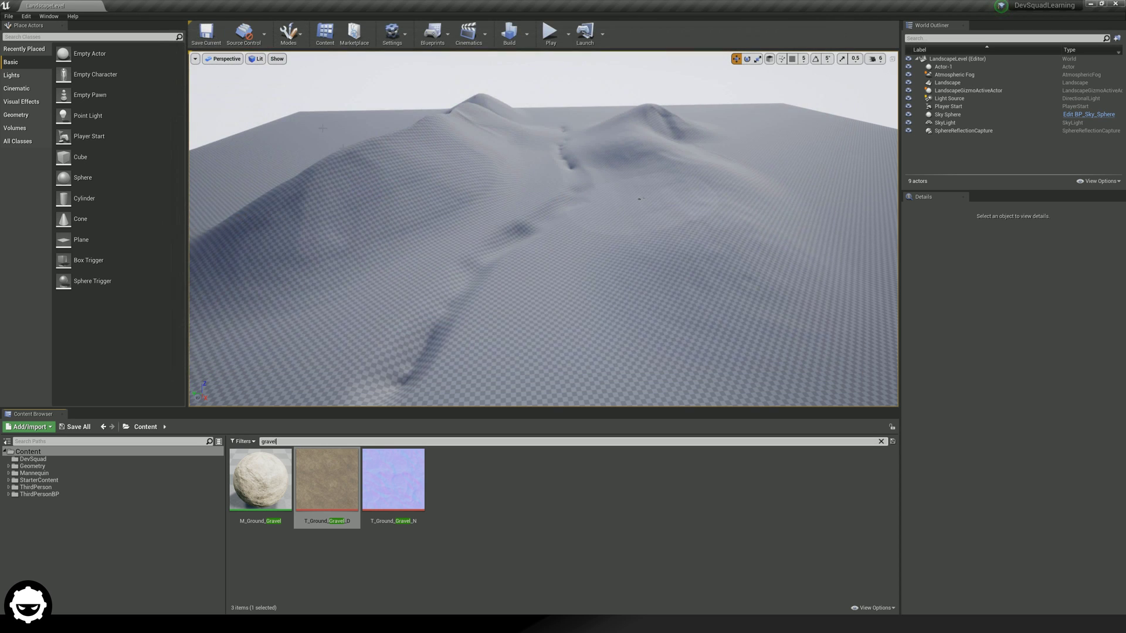
Step: Select the landscape in the level and set its Landscape Material to LandscapeMaterial
{"action": "mouse_move", "coordinate": [649, 242]}
{"action": "right_mouse_down"}
{"action": "mouse_move", "coordinate": [659, 244]}
{"action": "mouse_move", "coordinate": [651, 240]}
{"action": "right_mouse_up"}
{"action": "left_click", "coordinate": [452, 153]}
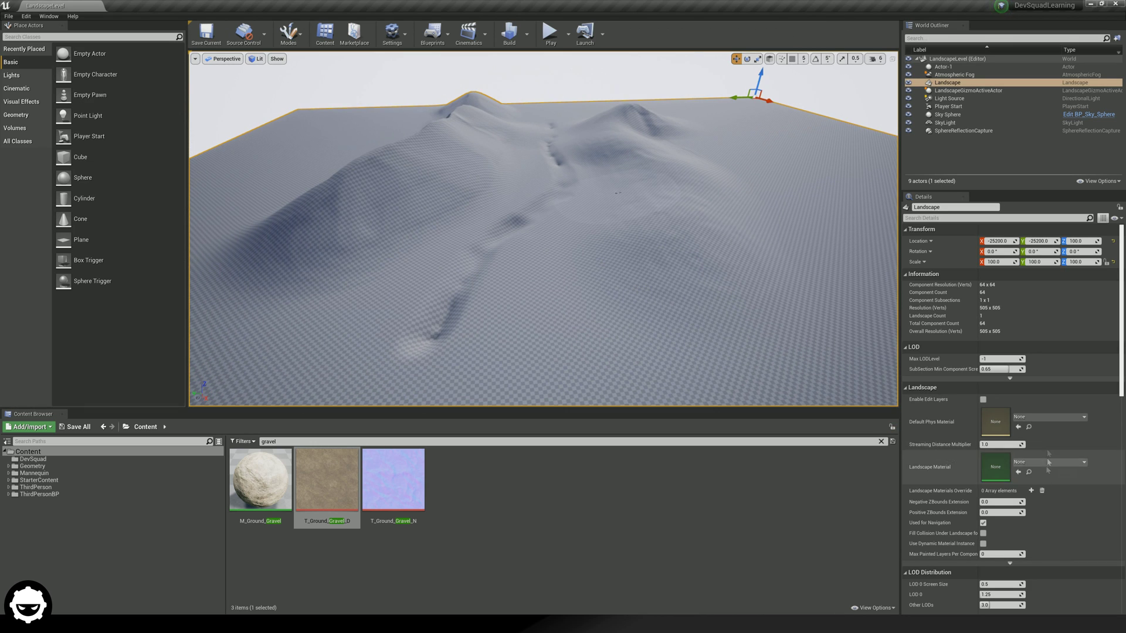
{"action": "left_click", "coordinate": [1026, 464]}
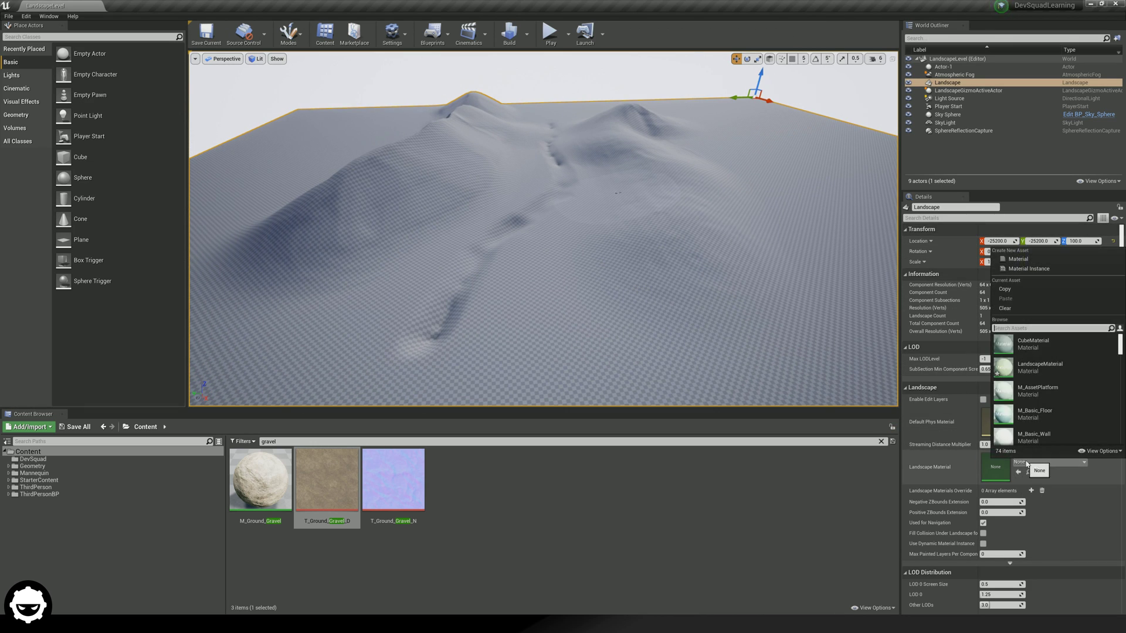
{"action": "left_click", "coordinate": [1050, 367]}
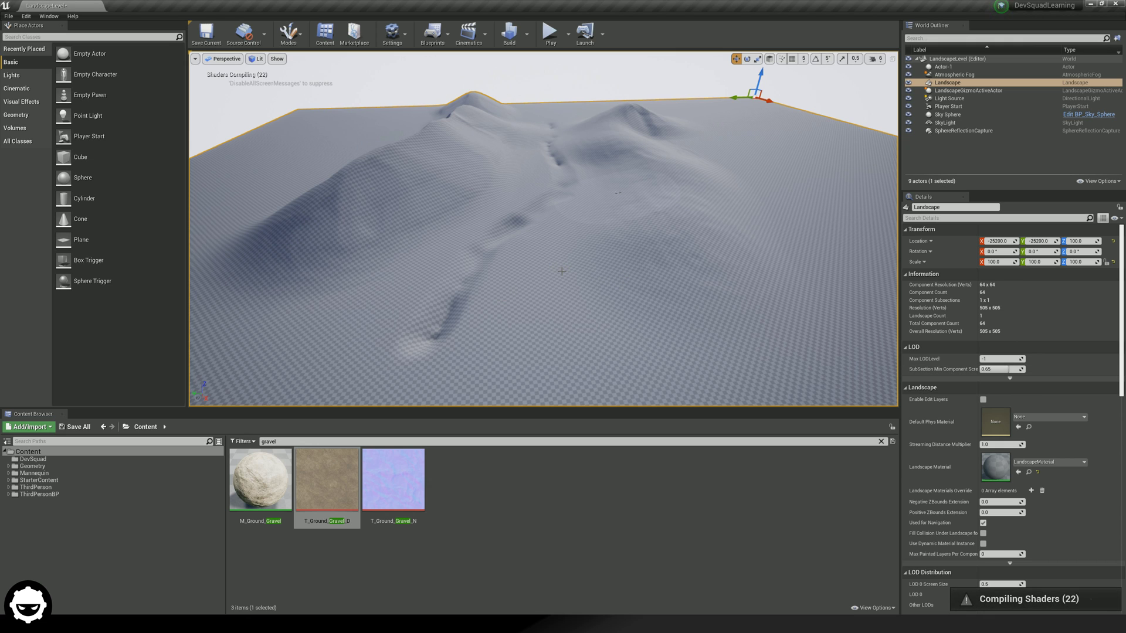
{"action": "key", "text": "w"}
{"action": "mouse_move", "coordinate": [562, 272]}
{"action": "right_mouse_down"}
{"action": "mouse_move", "coordinate": [580, 272]}
{"action": "mouse_move", "coordinate": [493, 267]}
{"action": "mouse_move", "coordinate": [563, 271]}
{"action": "right_mouse_up"}
{"action": "key", "text": "a"}
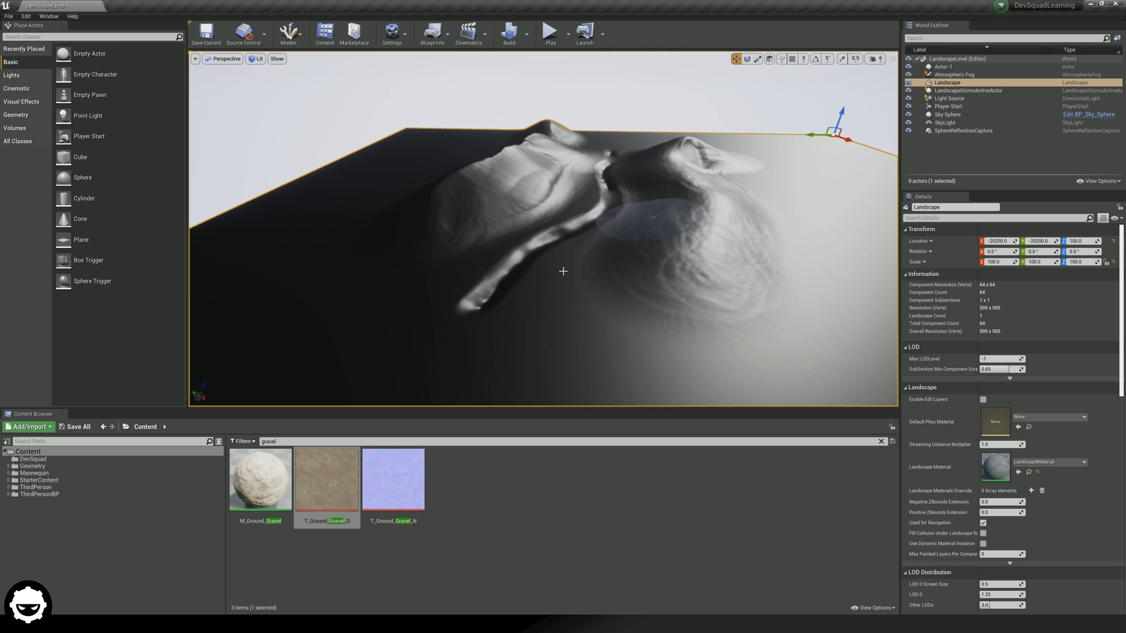
Step: Activate landscape editing mode and open its Paint tools
{"action": "left_click", "coordinate": [288, 33]}
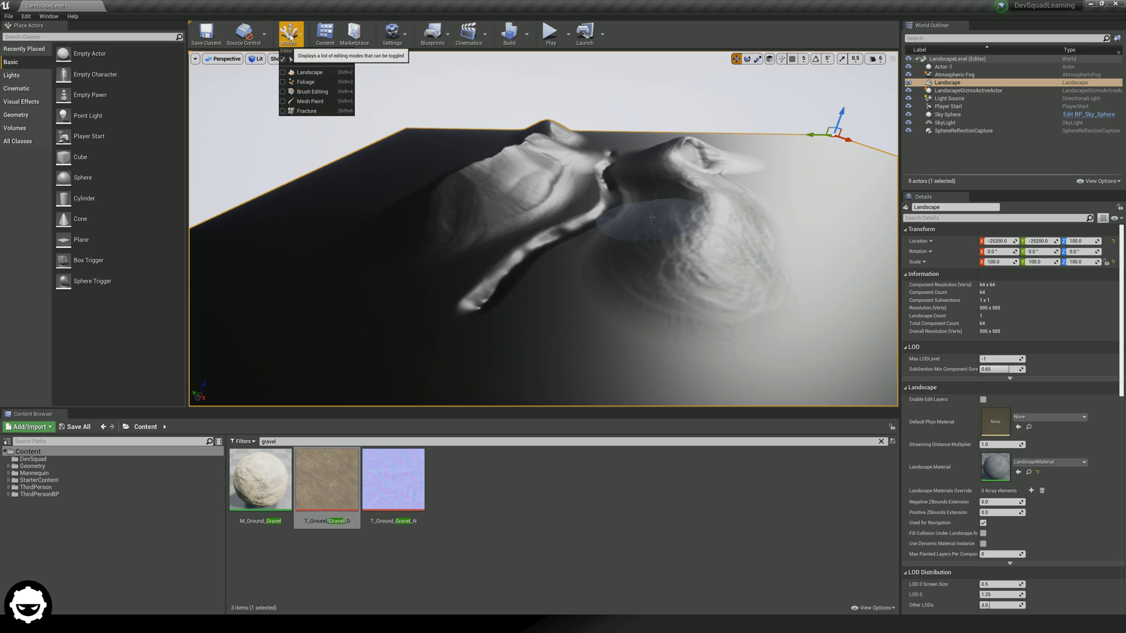
{"action": "left_click", "coordinate": [305, 73]}
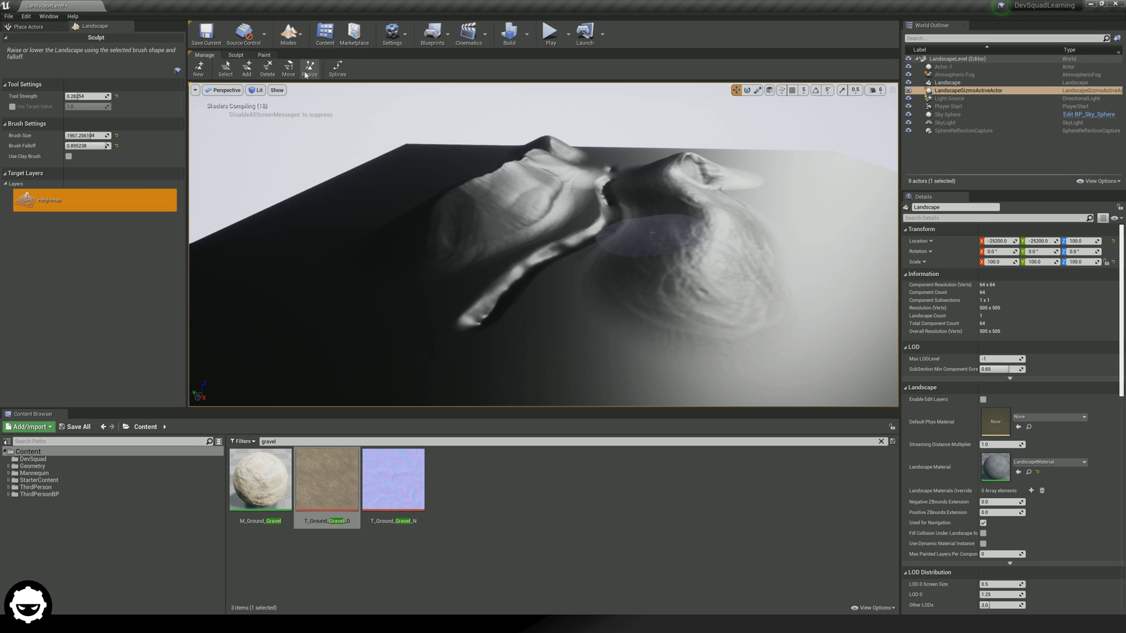
{"action": "left_click", "coordinate": [264, 55]}
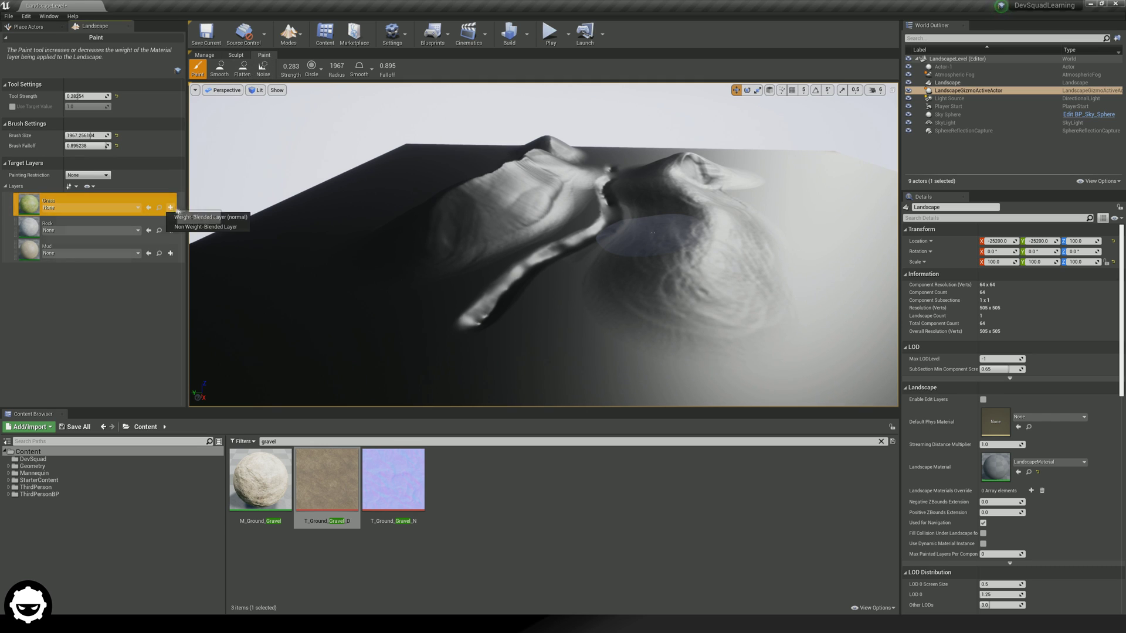
Step: Create a non-weight-blended layer info object for the Grass layer in the LandscapeLevel_sharedassets folder
{"action": "left_click", "coordinate": [171, 208]}
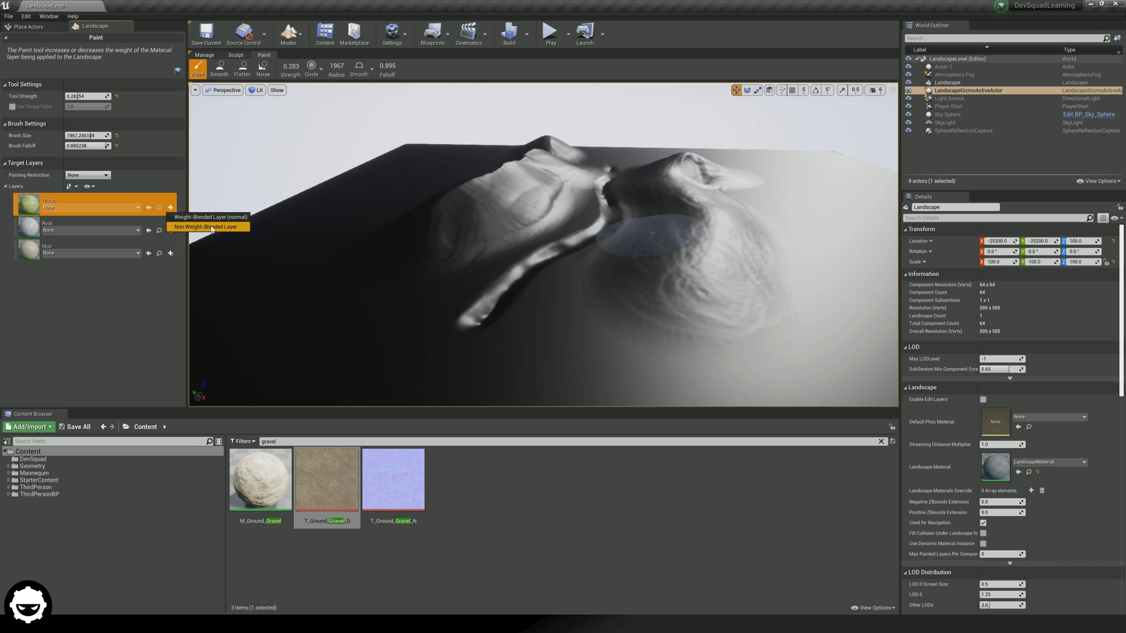
{"action": "left_click", "coordinate": [211, 228]}
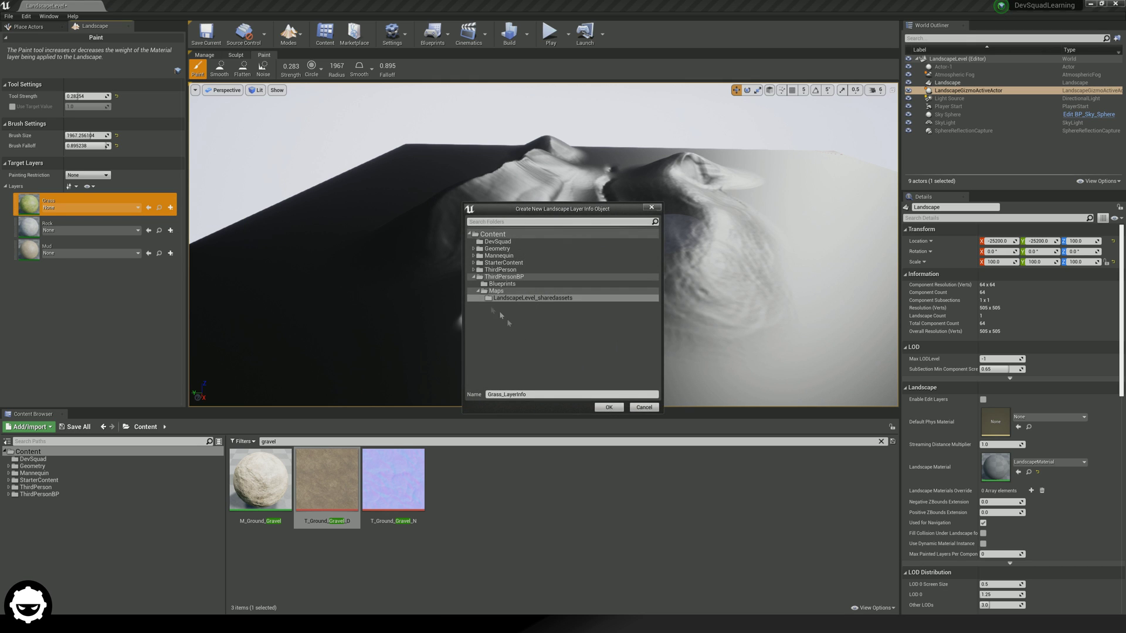
{"action": "left_click", "coordinate": [608, 408]}
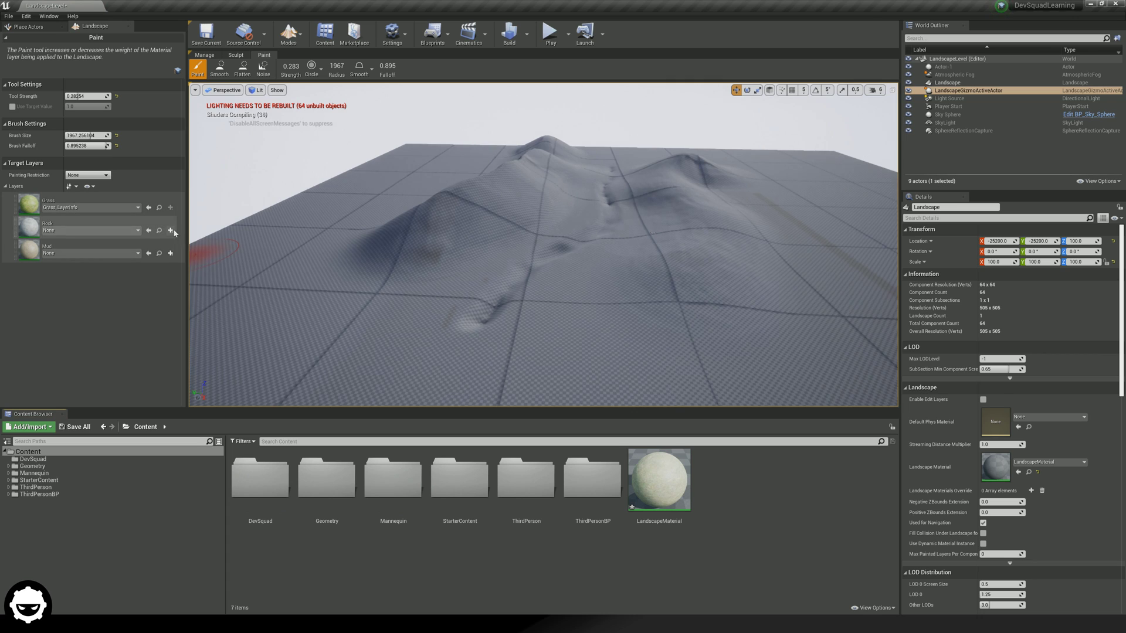
Step: Create a weight-blended layer info object for the Rock layer in the LandscapeLevel_sharedassets folder
{"action": "left_click", "coordinate": [171, 230]}
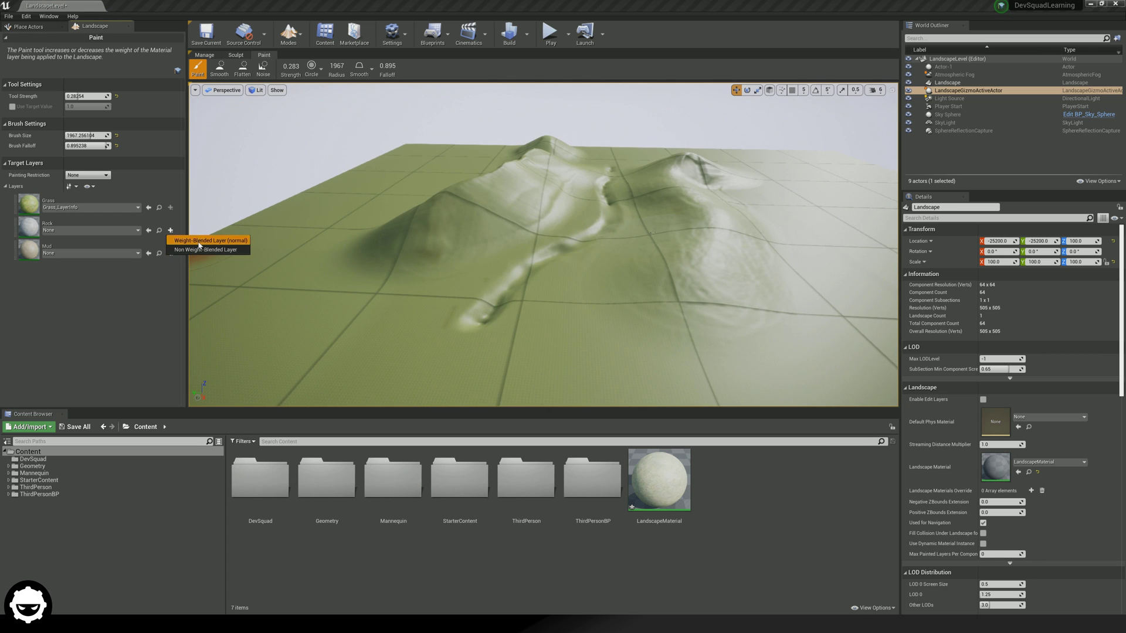
{"action": "left_click", "coordinate": [199, 244]}
{"action": "left_click", "coordinate": [609, 410]}
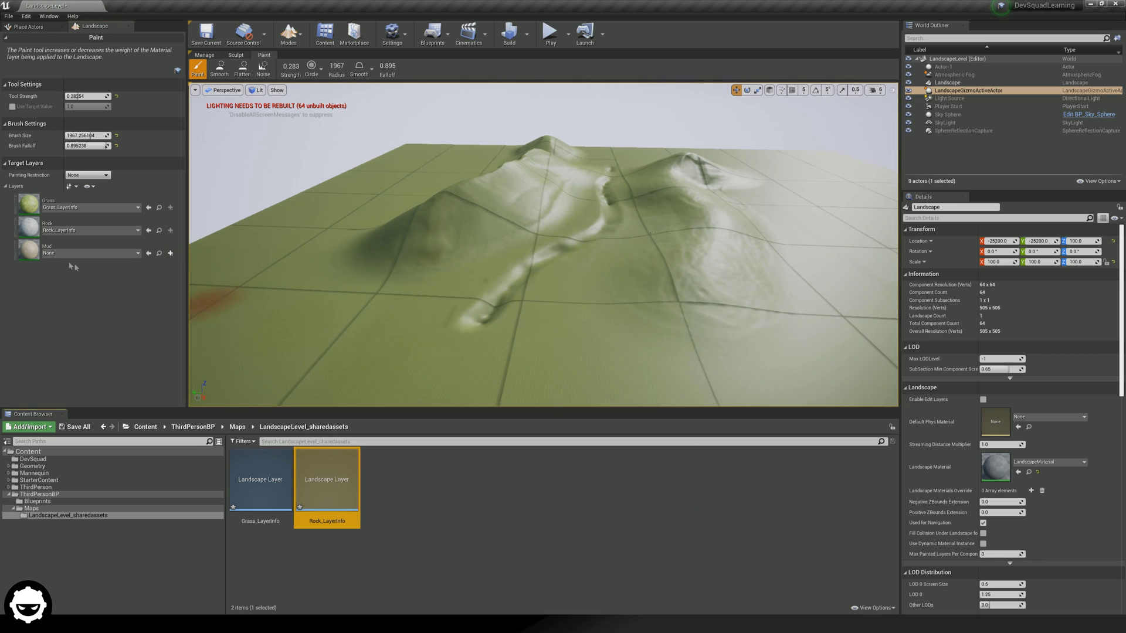
Step: Create a weight-blended layer info object for the Mud layer in the LandscapeLevel_sharedassets folder
{"action": "left_click", "coordinate": [171, 254]}
{"action": "left_click", "coordinate": [207, 264]}
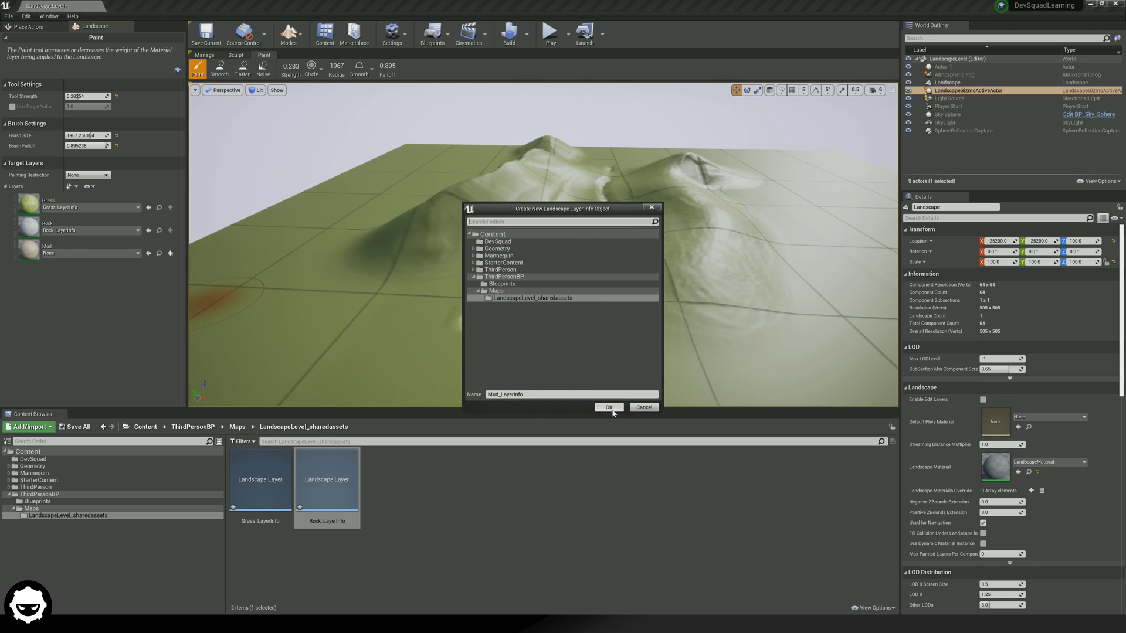
{"action": "left_click", "coordinate": [609, 408]}
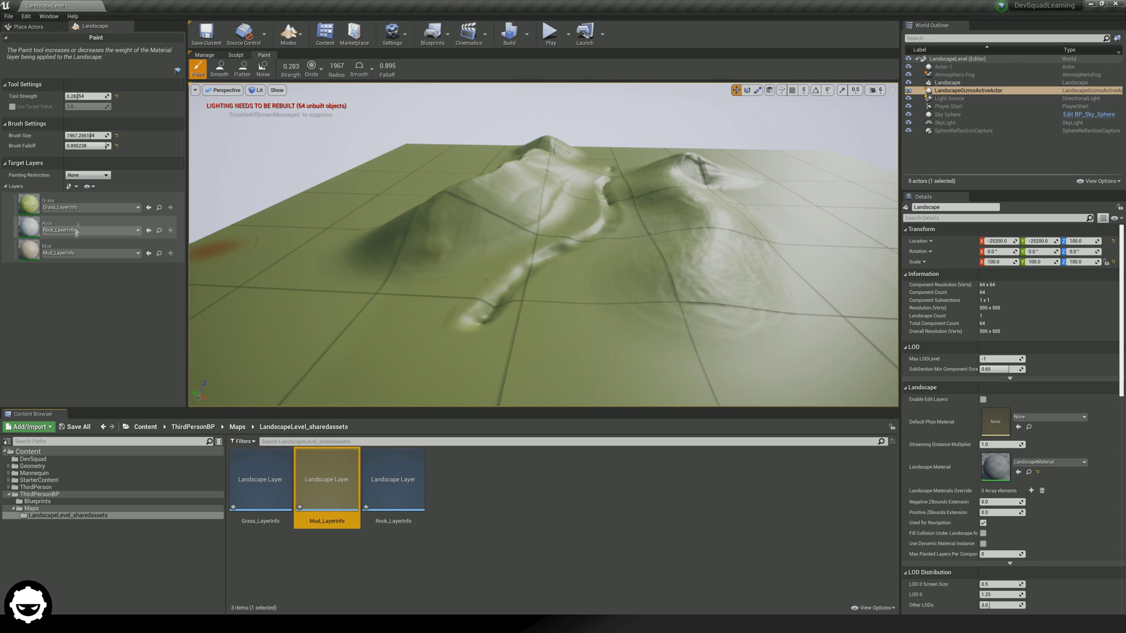
Step: Choose the Rock layer for painting, paint a trial stroke on the hill and undo it
{"action": "left_click", "coordinate": [76, 199]}
{"action": "mouse_move", "coordinate": [654, 274]}
{"action": "right_mouse_down"}
{"action": "mouse_move", "coordinate": [683, 305]}
{"action": "mouse_move", "coordinate": [633, 287]}
{"action": "mouse_move", "coordinate": [651, 302]}
{"action": "mouse_move", "coordinate": [686, 302]}
{"action": "mouse_move", "coordinate": [709, 282]}
{"action": "mouse_move", "coordinate": [704, 296]}
{"action": "mouse_move", "coordinate": [654, 274]}
{"action": "right_mouse_up"}
{"action": "key", "text": "w"}
{"action": "left_click", "coordinate": [51, 224]}
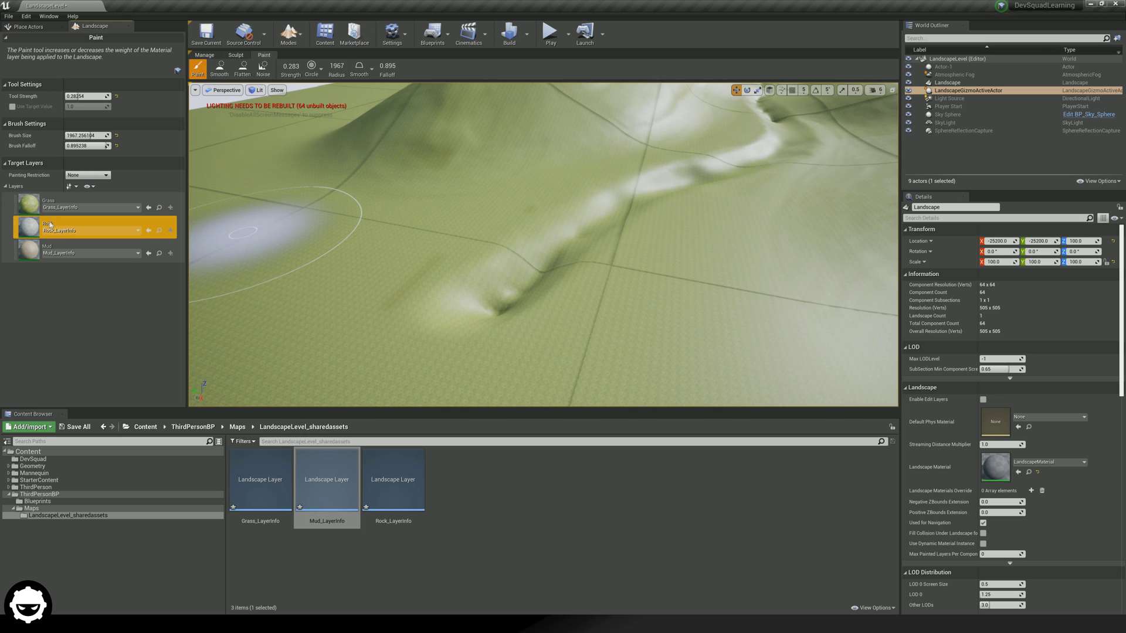
{"action": "key", "text": "w"}
{"action": "mouse_move", "coordinate": [551, 232]}
{"action": "right_mouse_down"}
{"action": "mouse_move", "coordinate": [522, 193]}
{"action": "mouse_move", "coordinate": [566, 202]}
{"action": "right_mouse_up"}
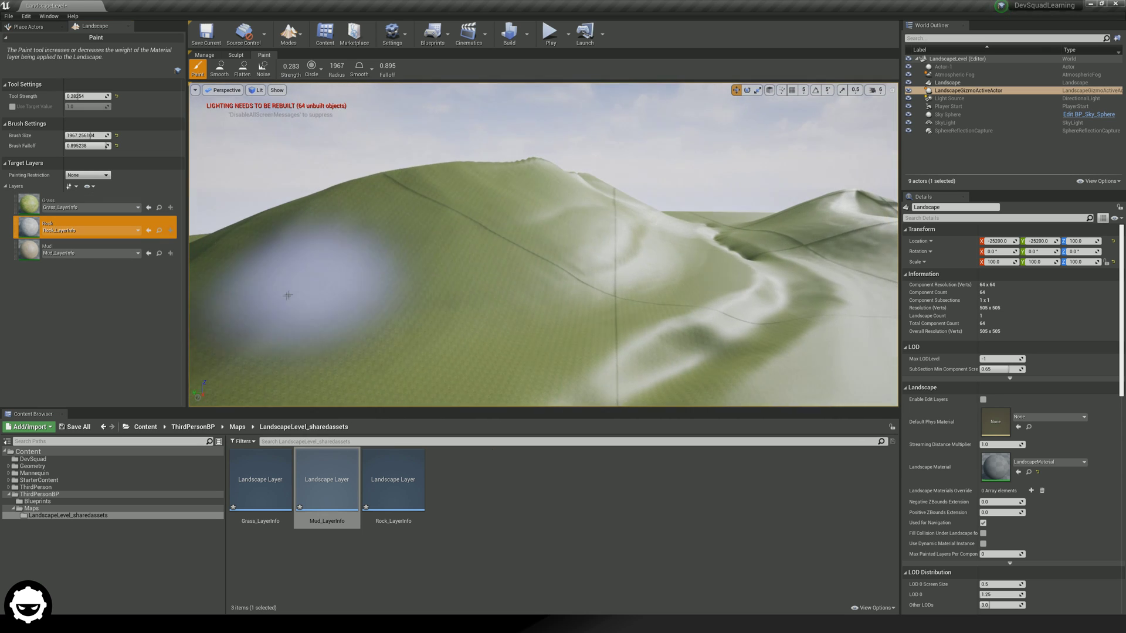
{"action": "right_click_drag", "start_coordinate": [453, 258], "coordinate": [432, 251]}
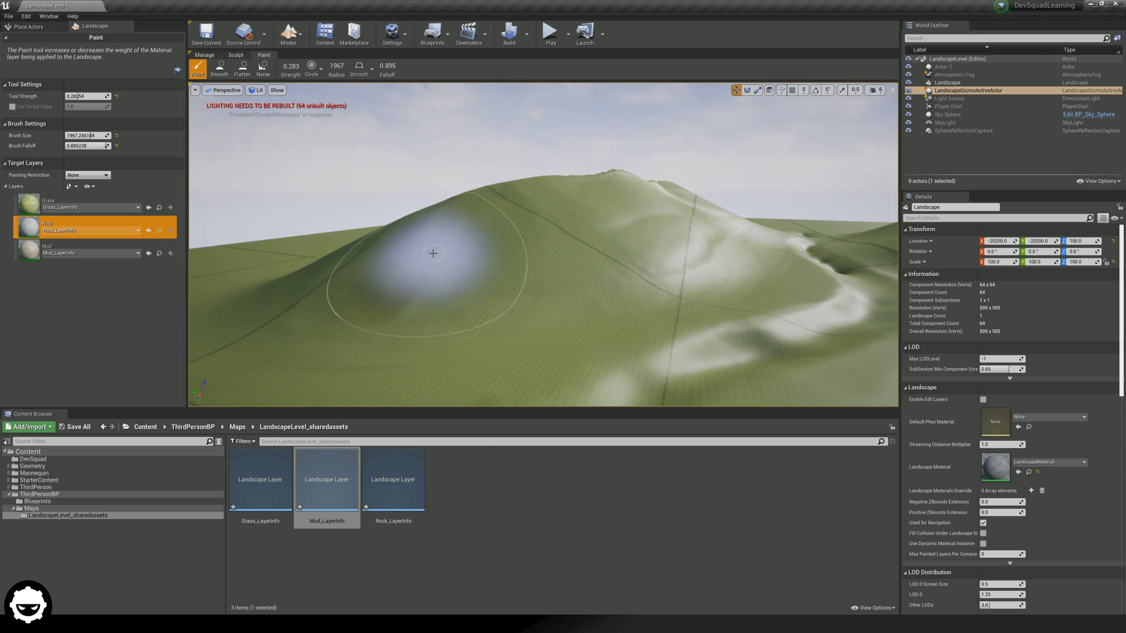
{"action": "mouse_move", "coordinate": [418, 260]}
{"action": "left_mouse_down"}
{"action": "mouse_move", "coordinate": [628, 242]}
{"action": "mouse_move", "coordinate": [339, 299]}
{"action": "mouse_move", "coordinate": [410, 258]}
{"action": "mouse_move", "coordinate": [586, 205]}
{"action": "mouse_move", "coordinate": [519, 204]}
{"action": "left_mouse_up"}
{"action": "key", "text": "ctrl+z"}
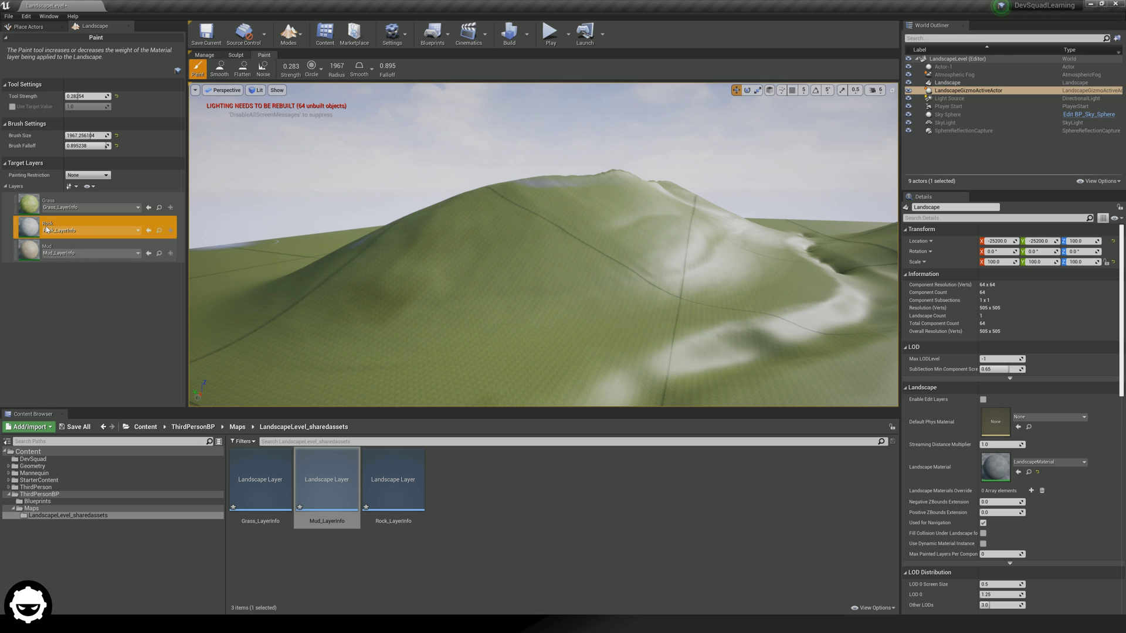
Step: Paint the Rock layer over the mountain's slopes and ridge, and erase part of it near the crest
{"action": "mouse_move", "coordinate": [411, 275]}
{"action": "left_mouse_down"}
{"action": "mouse_move", "coordinate": [554, 246]}
{"action": "mouse_move", "coordinate": [336, 283]}
{"action": "left_mouse_up"}
{"action": "mouse_move", "coordinate": [566, 265]}
{"action": "left_mouse_down"}
{"action": "mouse_move", "coordinate": [678, 239]}
{"action": "mouse_move", "coordinate": [538, 200]}
{"action": "mouse_move", "coordinate": [436, 227]}
{"action": "left_mouse_up"}
{"action": "left_click_drag", "start_coordinate": [437, 227], "coordinate": [381, 252]}
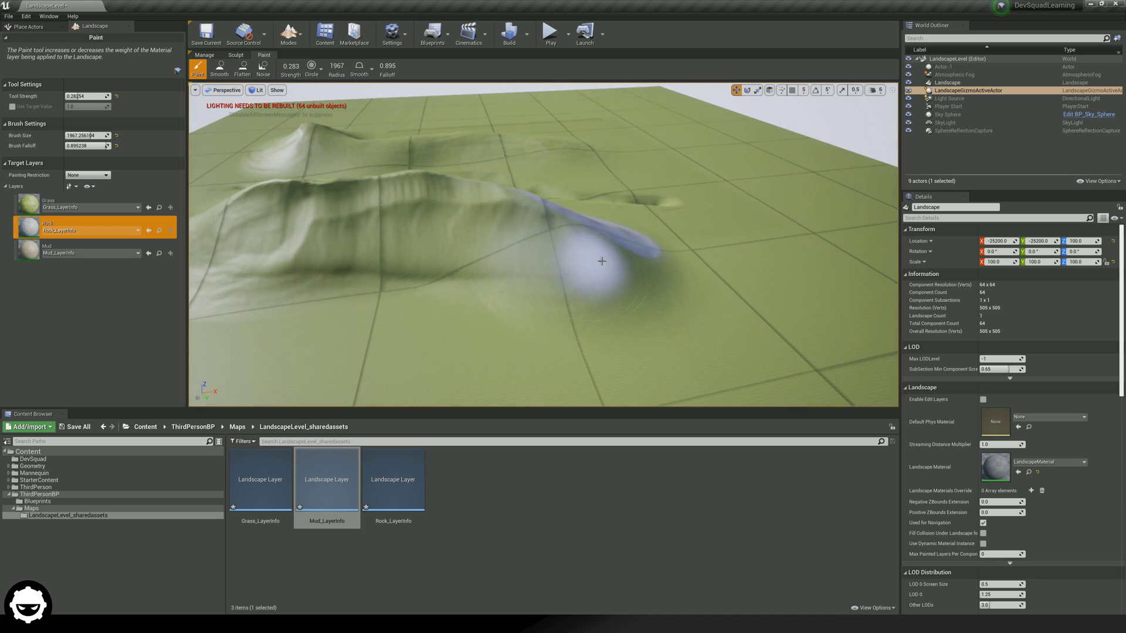
{"action": "mouse_move", "coordinate": [612, 248]}
{"action": "left_mouse_down"}
{"action": "mouse_move", "coordinate": [352, 202]}
{"action": "mouse_move", "coordinate": [366, 203]}
{"action": "mouse_move", "coordinate": [522, 211]}
{"action": "mouse_move", "coordinate": [529, 252]}
{"action": "mouse_move", "coordinate": [281, 238]}
{"action": "mouse_move", "coordinate": [580, 261]}
{"action": "mouse_move", "coordinate": [205, 228]}
{"action": "mouse_move", "coordinate": [302, 203]}
{"action": "mouse_move", "coordinate": [269, 206]}
{"action": "left_mouse_up"}
{"action": "right_click_drag", "start_coordinate": [268, 206], "coordinate": [310, 232]}
{"action": "mouse_move", "coordinate": [520, 263]}
{"action": "left_mouse_down"}
{"action": "mouse_move", "coordinate": [410, 305]}
{"action": "mouse_move", "coordinate": [363, 300]}
{"action": "left_mouse_up"}
{"action": "mouse_move", "coordinate": [363, 300]}
{"action": "right_mouse_down"}
{"action": "mouse_move", "coordinate": [445, 290]}
{"action": "mouse_move", "coordinate": [364, 289]}
{"action": "right_mouse_up"}
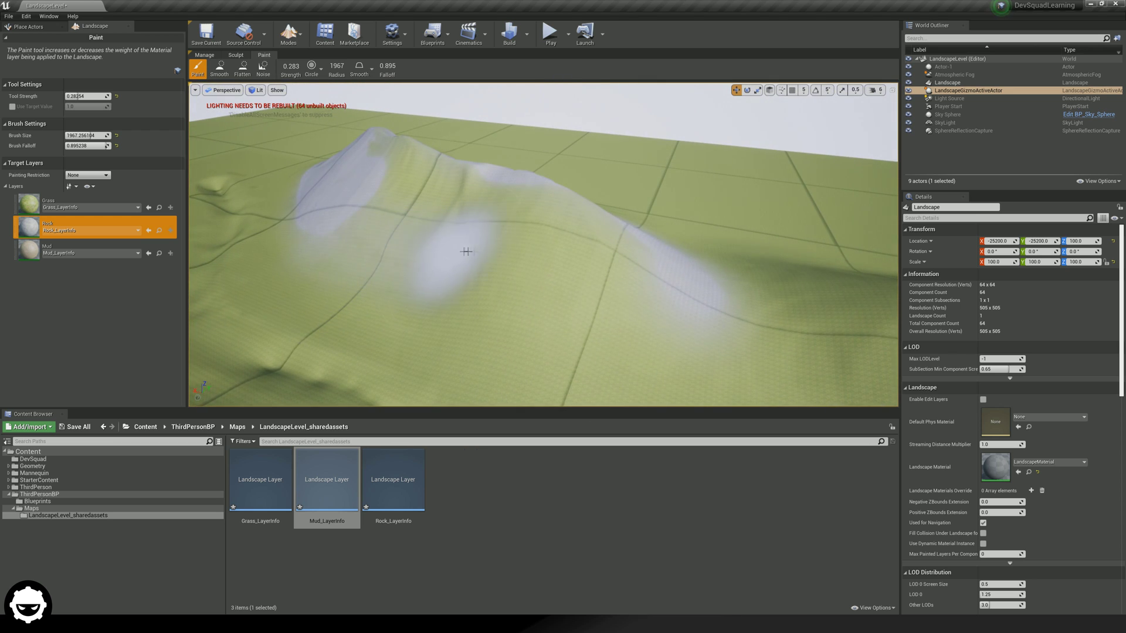
{"action": "mouse_move", "coordinate": [651, 279]}
{"action": "left_mouse_down"}
{"action": "mouse_move", "coordinate": [515, 259]}
{"action": "mouse_move", "coordinate": [291, 200]}
{"action": "mouse_move", "coordinate": [343, 190]}
{"action": "left_mouse_up"}
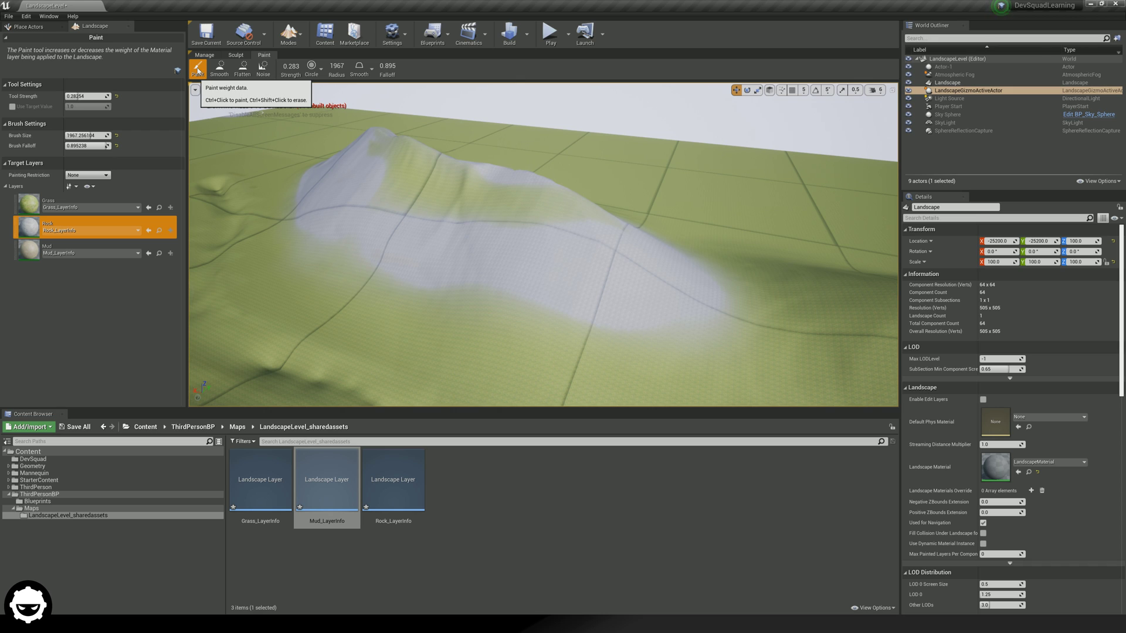
{"action": "mouse_move", "coordinate": [527, 210]}
{"action": "left_mouse_down"}
{"action": "mouse_move", "coordinate": [395, 202]}
{"action": "mouse_move", "coordinate": [344, 184]}
{"action": "mouse_move", "coordinate": [536, 206]}
{"action": "left_mouse_up"}
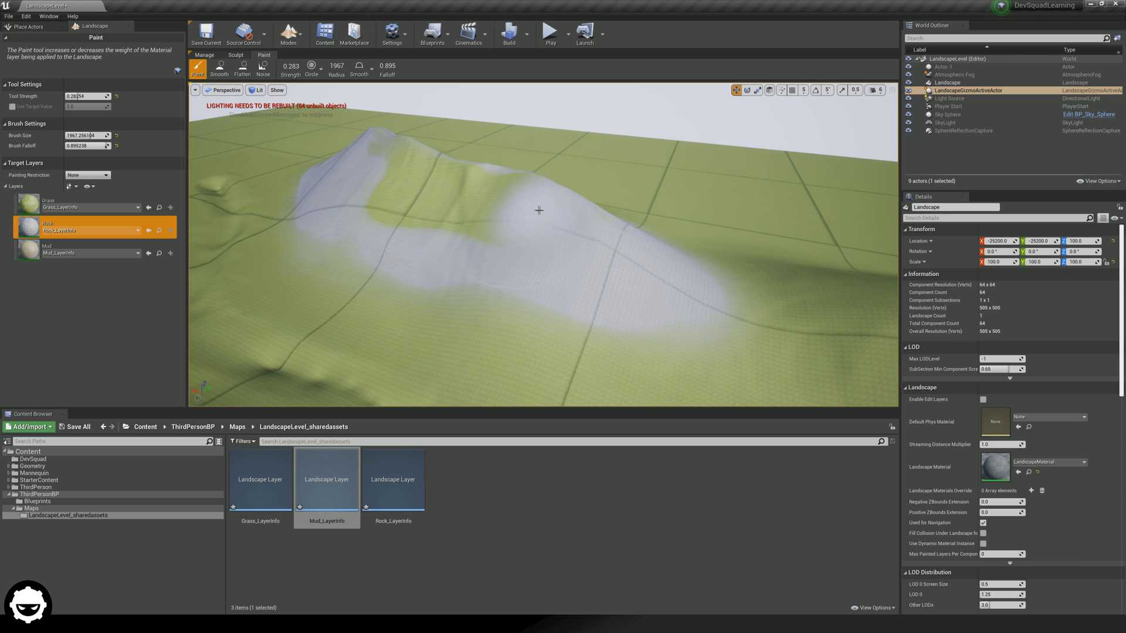
Step: Soften the transition between Rock and Grass on the mountainside with the Smooth tool
{"action": "left_click", "coordinate": [219, 71]}
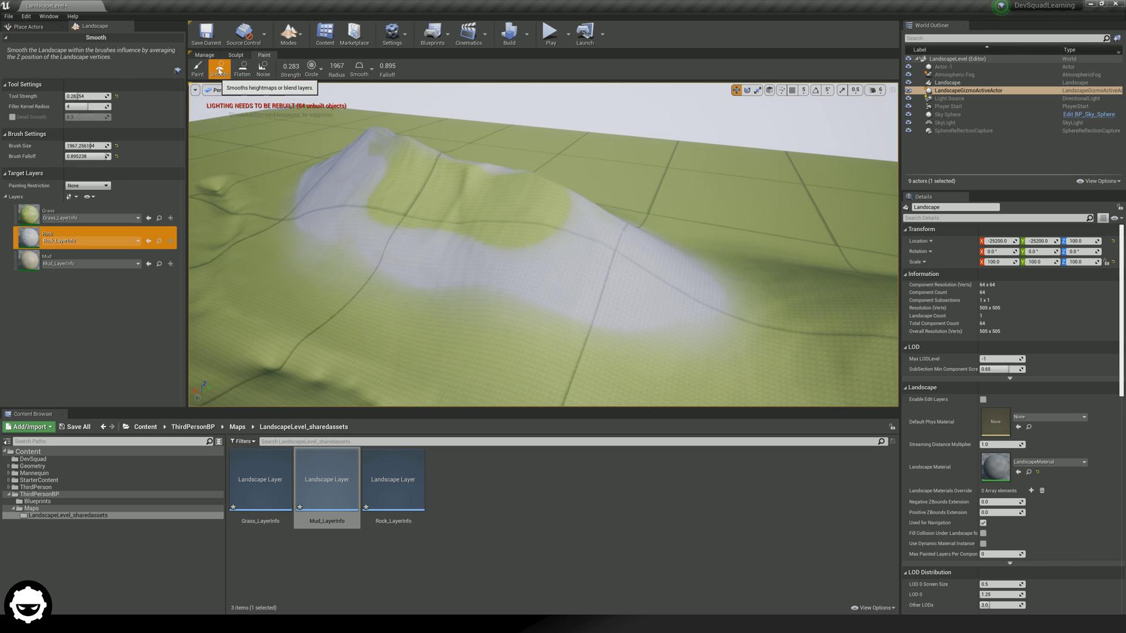
{"action": "mouse_move", "coordinate": [516, 192]}
{"action": "right_mouse_down"}
{"action": "mouse_move", "coordinate": [569, 258]}
{"action": "mouse_move", "coordinate": [592, 205]}
{"action": "mouse_move", "coordinate": [587, 220]}
{"action": "right_mouse_up"}
{"action": "key", "text": "w"}
{"action": "mouse_move", "coordinate": [563, 281]}
{"action": "right_mouse_down"}
{"action": "mouse_move", "coordinate": [521, 287]}
{"action": "mouse_move", "coordinate": [545, 291]}
{"action": "right_mouse_up"}
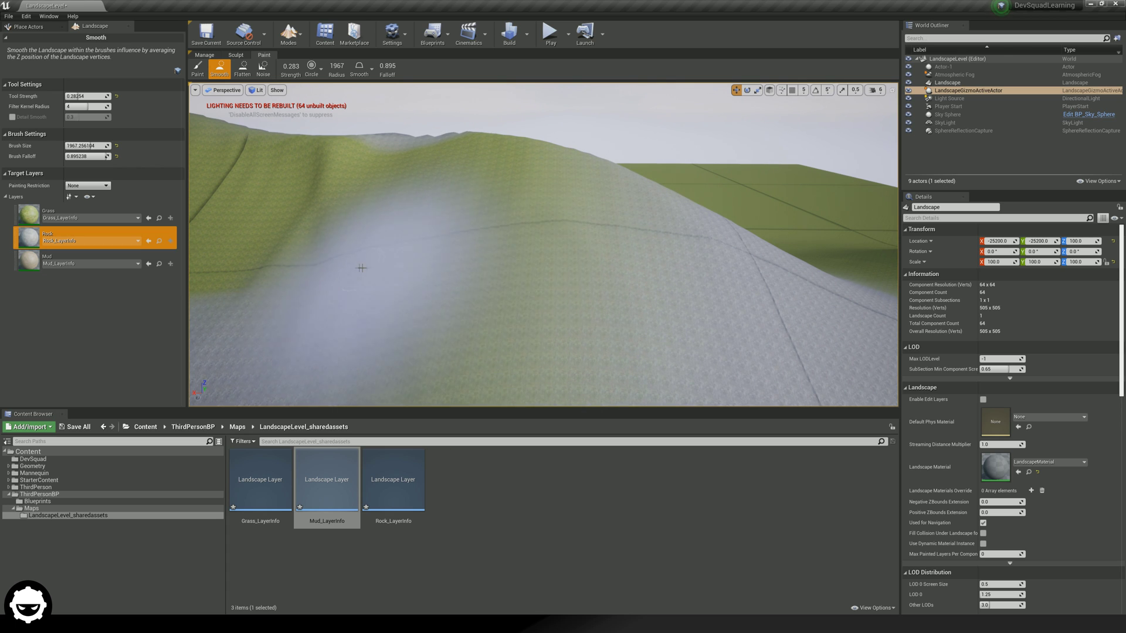
{"action": "mouse_move", "coordinate": [620, 264]}
{"action": "right_mouse_down"}
{"action": "mouse_move", "coordinate": [575, 305]}
{"action": "mouse_move", "coordinate": [620, 281]}
{"action": "right_mouse_up"}
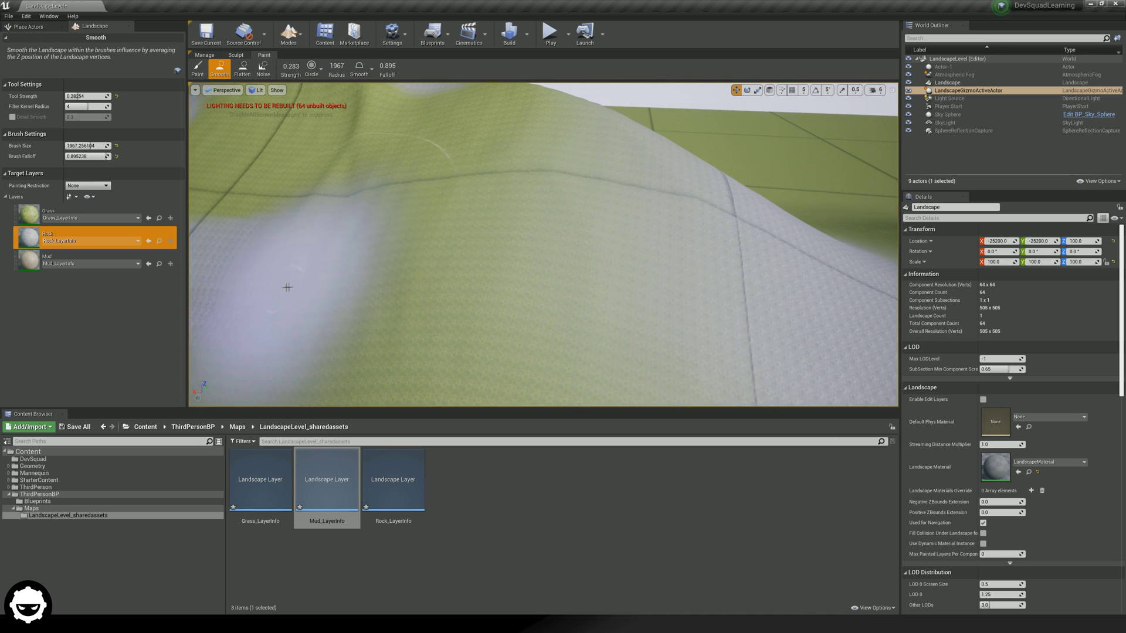
Step: Spread an even Rock weight across the mountainside with the Flatten tool
{"action": "left_click", "coordinate": [243, 69]}
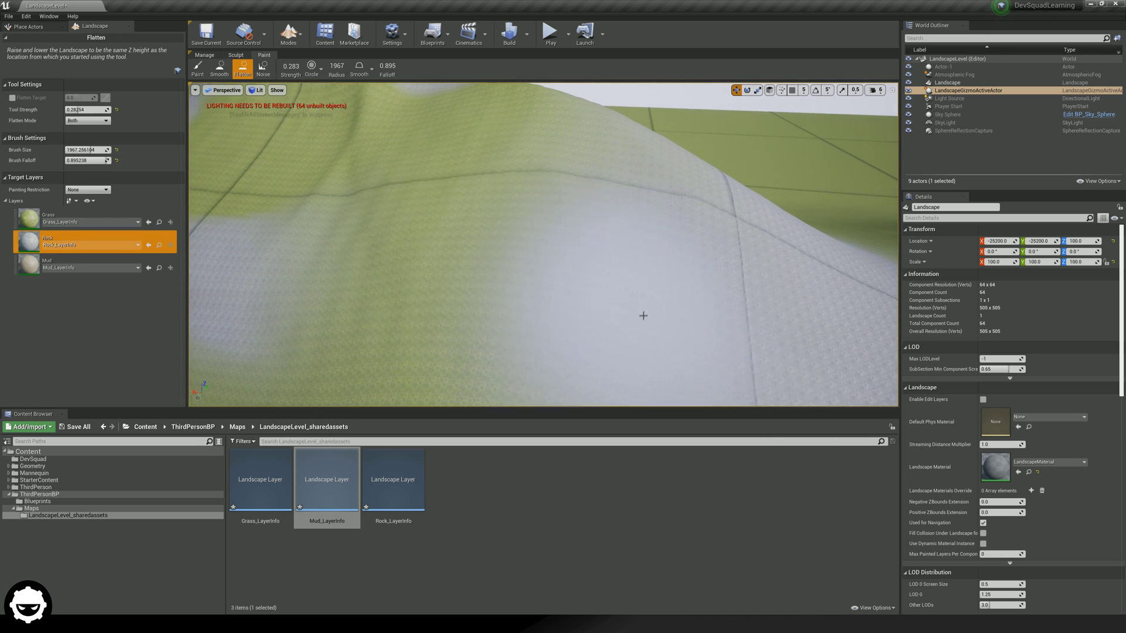
{"action": "scroll", "coordinate": [636, 314], "scroll_direction": "down", "scroll_amount": 5}
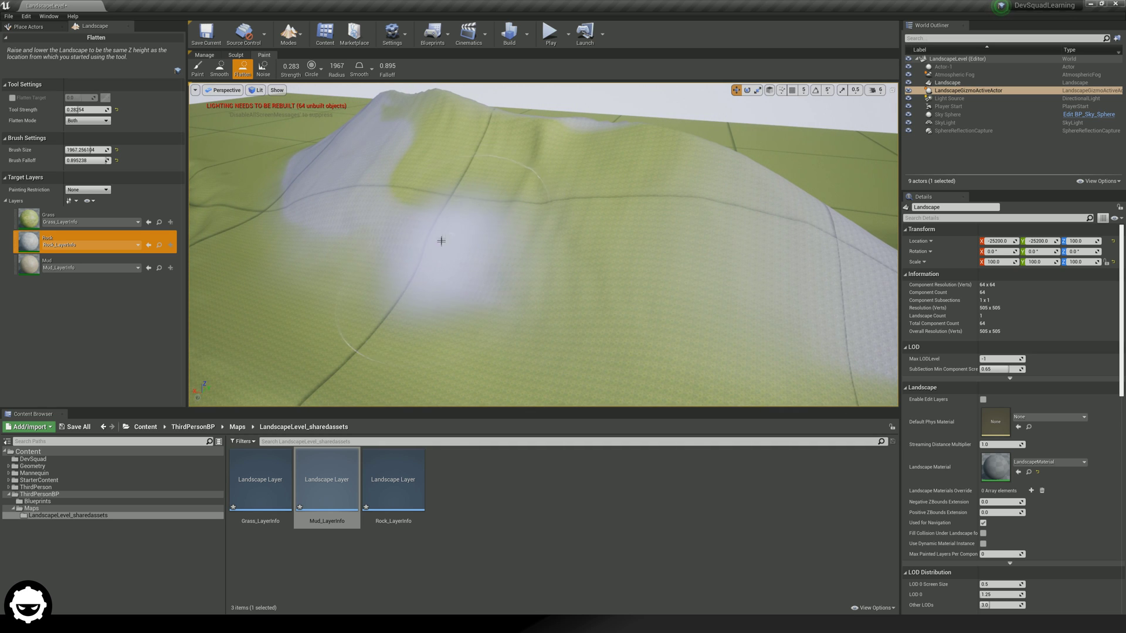
{"action": "left_click_drag", "start_coordinate": [440, 239], "coordinate": [707, 244]}
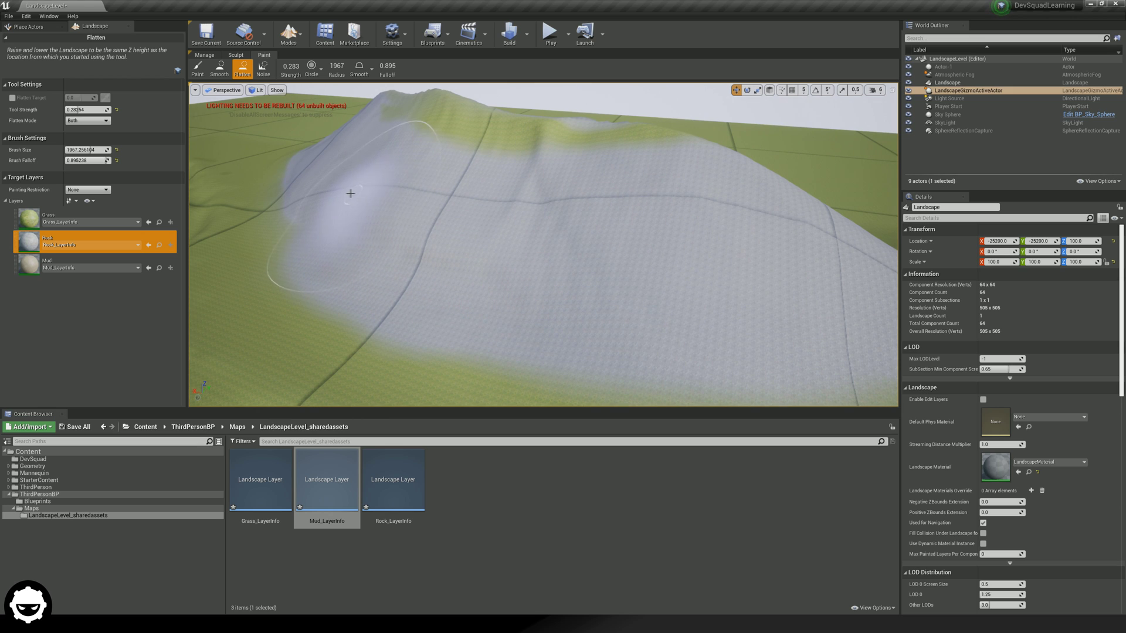
{"action": "left_click_drag", "start_coordinate": [329, 181], "coordinate": [655, 211]}
Step: Apply the Noise tool to the Rock layer on the mountain and set the tool strength to 1.0
{"action": "left_click", "coordinate": [271, 73]}
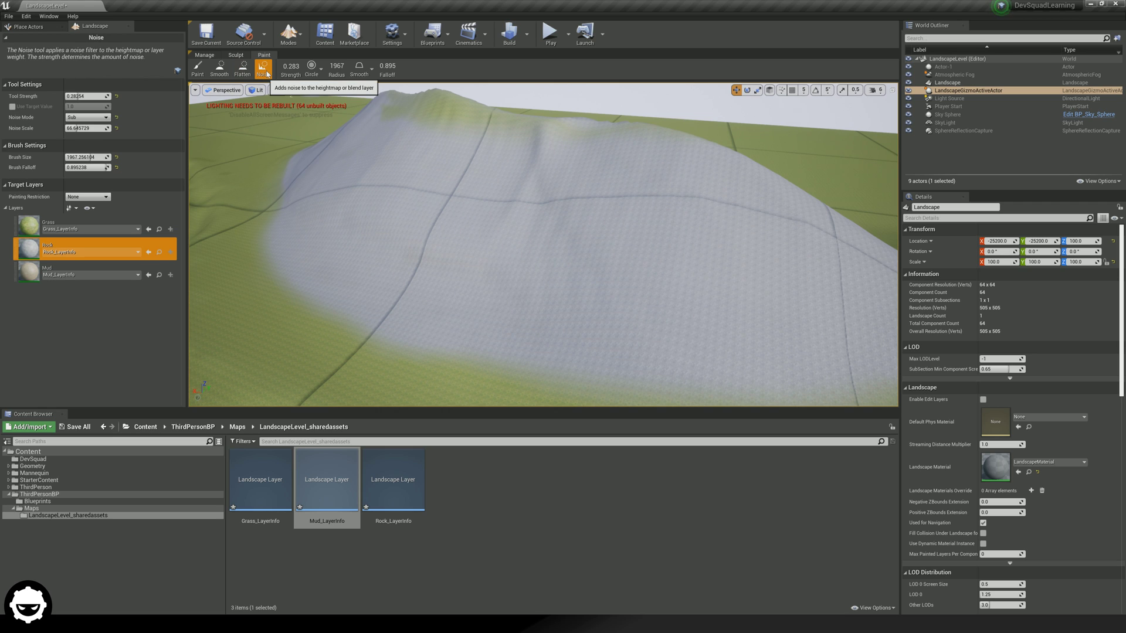
{"action": "mouse_move", "coordinate": [491, 181]}
{"action": "left_mouse_down"}
{"action": "mouse_move", "coordinate": [659, 221]}
{"action": "mouse_move", "coordinate": [363, 187]}
{"action": "mouse_move", "coordinate": [457, 231]}
{"action": "left_mouse_up"}
{"action": "mouse_move", "coordinate": [458, 232]}
{"action": "right_mouse_down"}
{"action": "mouse_move", "coordinate": [411, 234]}
{"action": "mouse_move", "coordinate": [405, 270]}
{"action": "mouse_move", "coordinate": [455, 221]}
{"action": "right_mouse_up"}
{"action": "mouse_move", "coordinate": [469, 239]}
{"action": "left_mouse_down"}
{"action": "mouse_move", "coordinate": [392, 188]}
{"action": "mouse_move", "coordinate": [355, 185]}
{"action": "mouse_move", "coordinate": [309, 89]}
{"action": "left_mouse_up"}
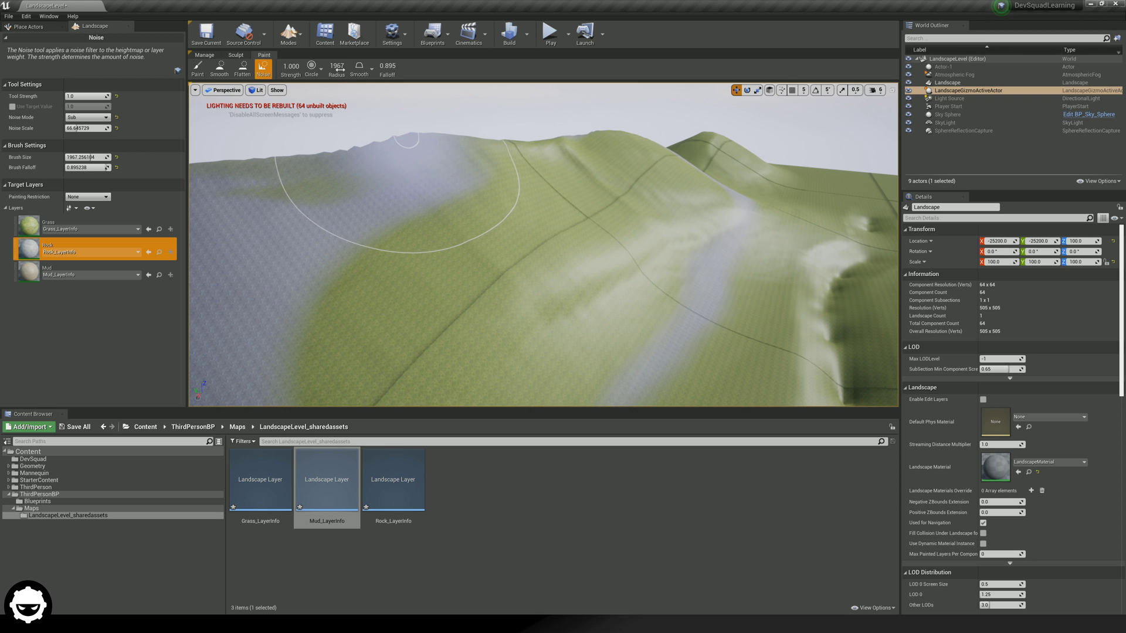
Step: Try smaller and larger brush sizes up to 8192, and set the brush size to about 3402
{"action": "key", "text": "bracketleft"}
{"action": "key", "text": "bracketleft"}
{"action": "key", "text": "bracketright"}
{"action": "key", "text": "bracketright"}
{"action": "key", "text": "bracketright"}
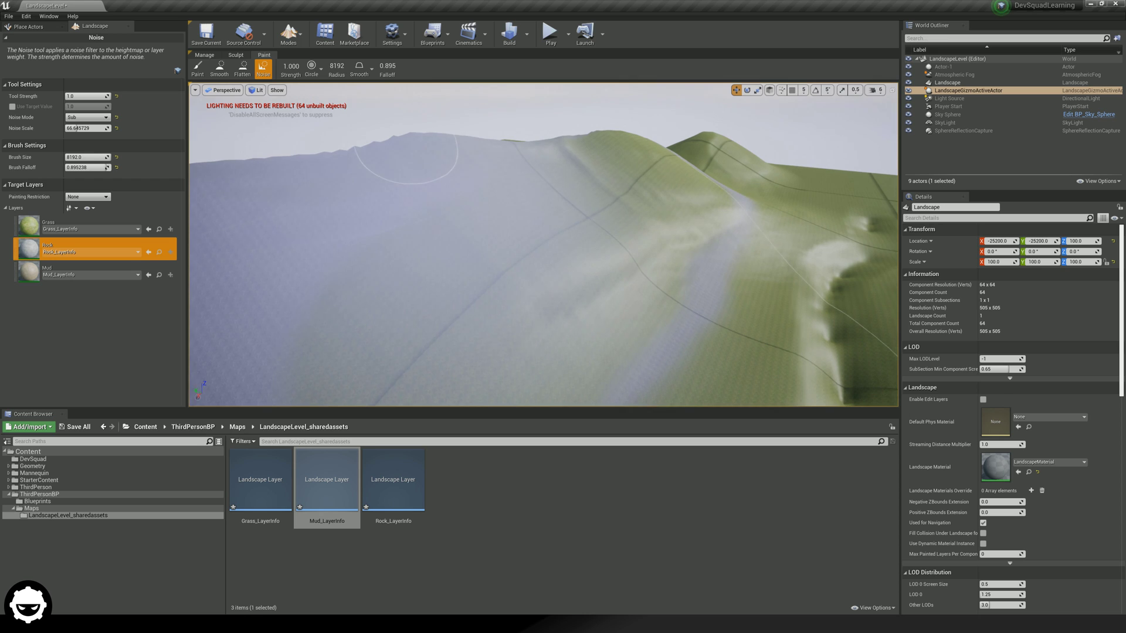
{"action": "key", "text": "bracketright"}
{"action": "key", "text": "bracketright"}
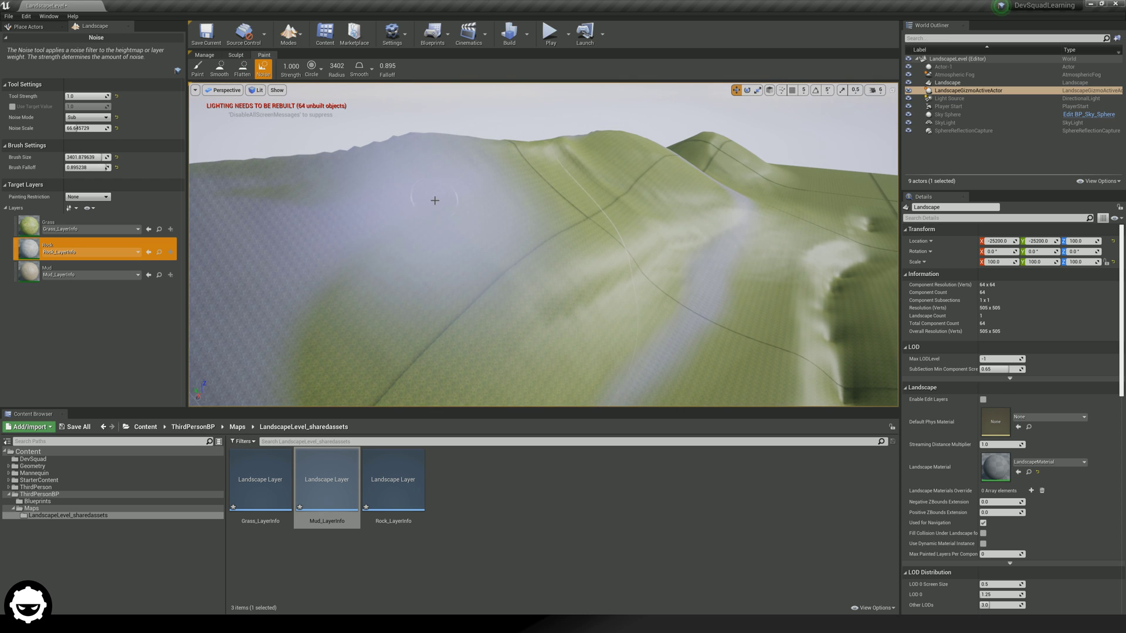
Step: Set the brush falloff to 0.0 and raise it to 0.08 to compare the brush edge on the hill
{"action": "left_click_drag", "start_coordinate": [106, 168], "coordinate": [66, 167]}
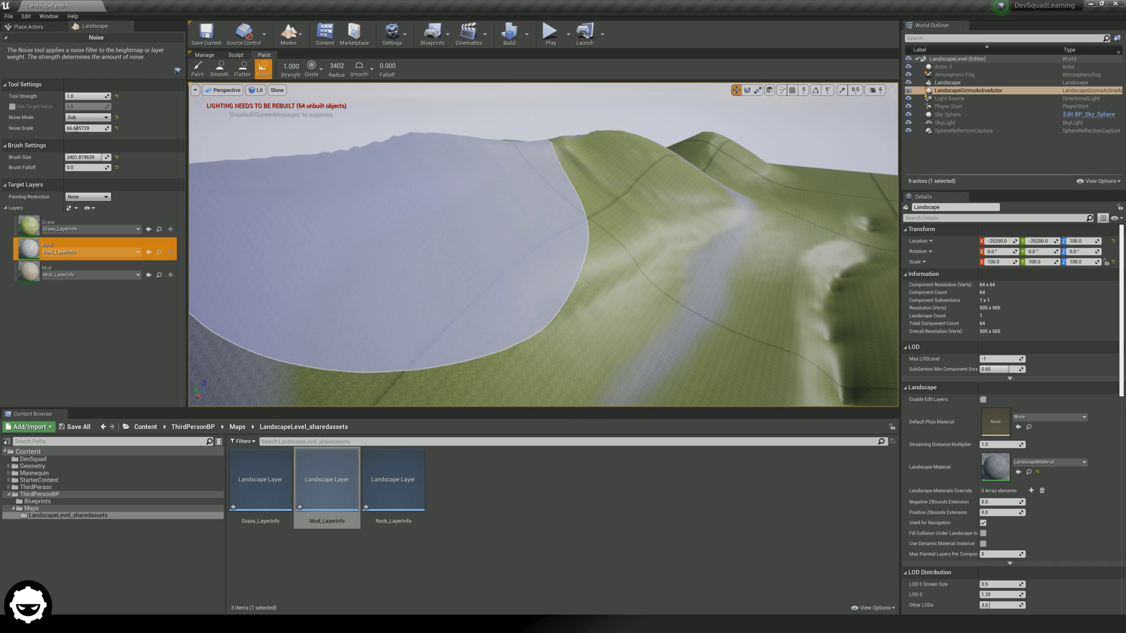
{"action": "key", "text": "shift+bracketright"}
{"action": "key", "text": "shift+bracketright"}
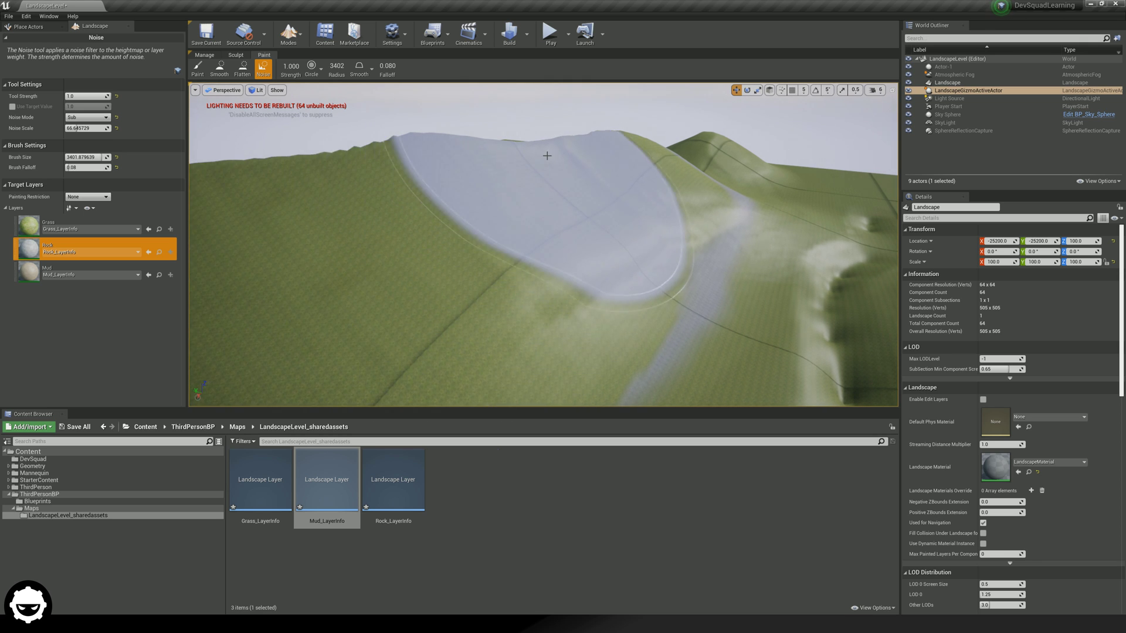
{"action": "mouse_move", "coordinate": [397, 197]}
{"action": "right_mouse_down"}
{"action": "mouse_move", "coordinate": [351, 197]}
{"action": "mouse_move", "coordinate": [317, 246]}
{"action": "mouse_move", "coordinate": [276, 223]}
{"action": "right_mouse_up"}
{"action": "key", "text": "s"}
{"action": "key", "text": "w"}
{"action": "scroll", "coordinate": [465, 194], "scroll_direction": "down", "scroll_amount": 10}
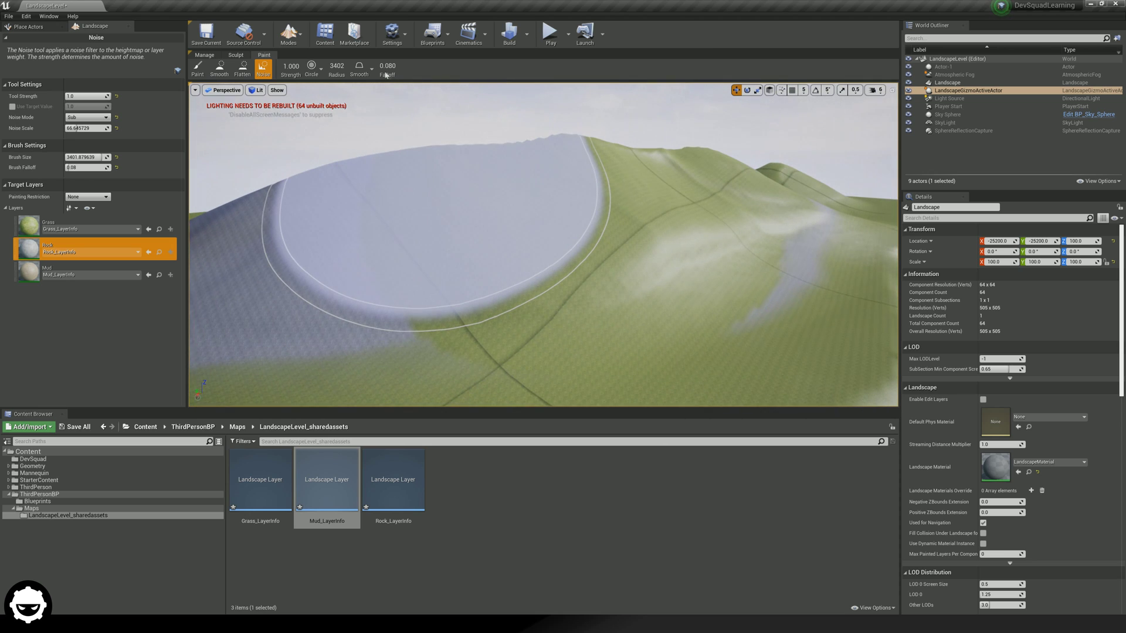
Step: Set the brush falloff to 1.0 and inspect the terrain textures up close on the mountainside
{"action": "left_click_drag", "start_coordinate": [386, 65], "coordinate": [423, 66]}
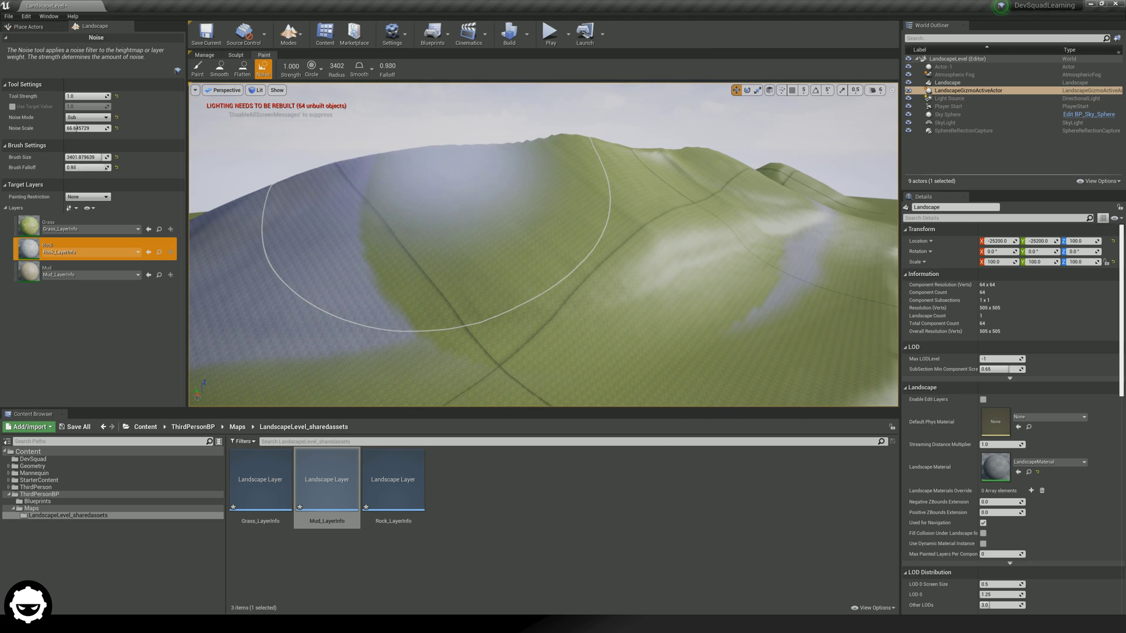
{"action": "mouse_move", "coordinate": [528, 186]}
{"action": "left_mouse_down"}
{"action": "mouse_move", "coordinate": [538, 188]}
{"action": "mouse_move", "coordinate": [387, 215]}
{"action": "left_mouse_up"}
{"action": "mouse_move", "coordinate": [387, 216]}
{"action": "right_mouse_down"}
{"action": "mouse_move", "coordinate": [310, 216]}
{"action": "mouse_move", "coordinate": [352, 211]}
{"action": "mouse_move", "coordinate": [363, 223]}
{"action": "right_mouse_up"}
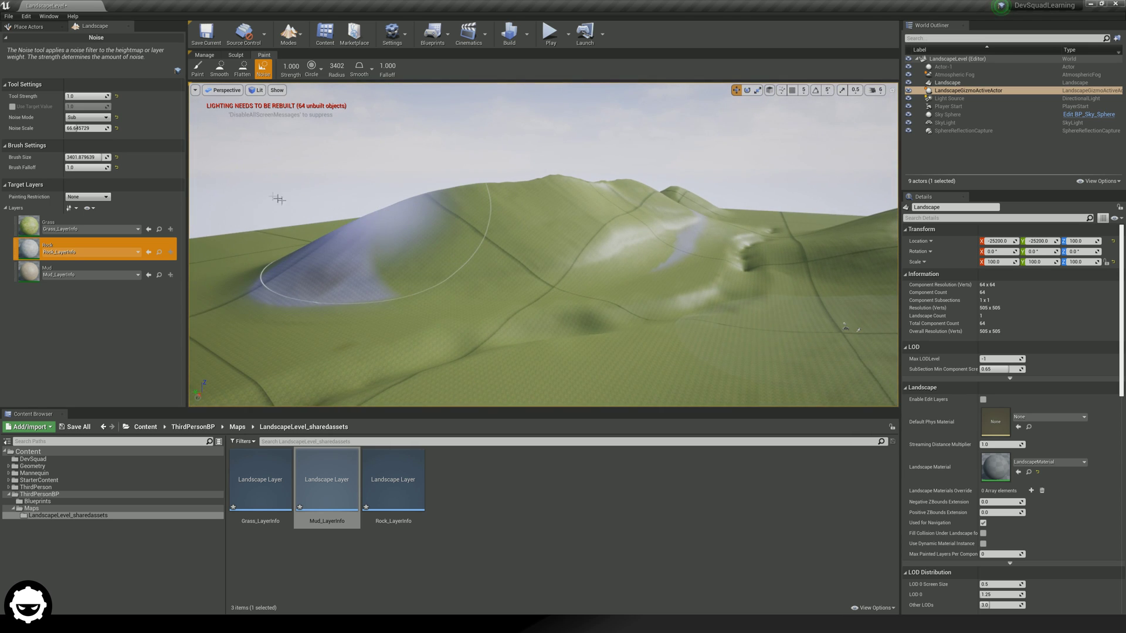
{"action": "left_click_drag", "start_coordinate": [236, 193], "coordinate": [397, 233]}
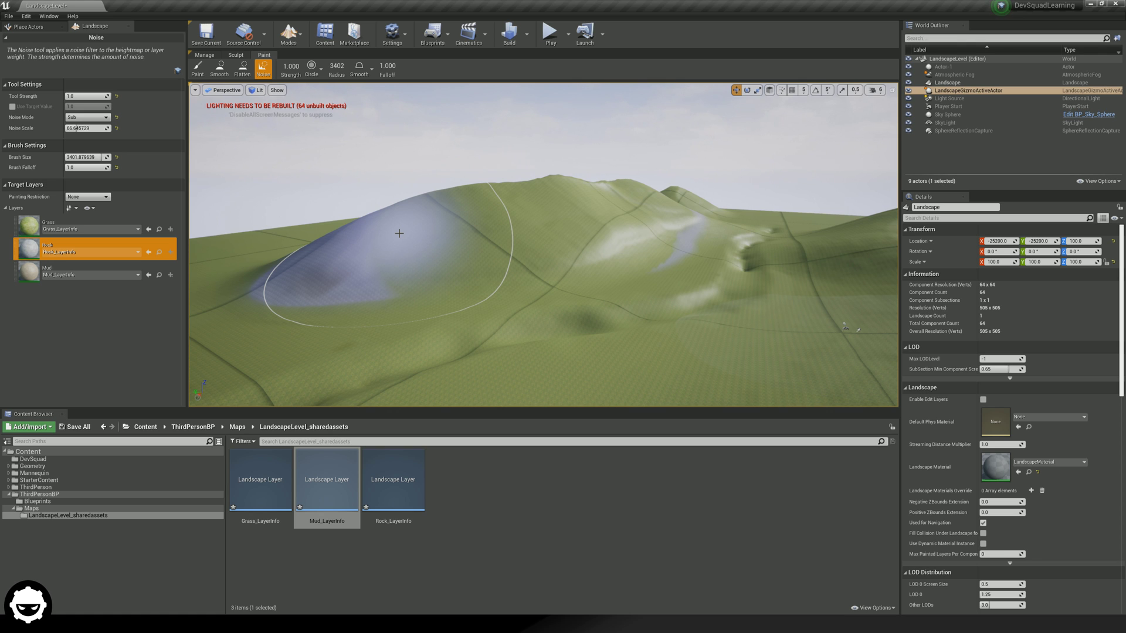
{"action": "key", "text": "w"}
{"action": "right_click_drag", "start_coordinate": [523, 239], "coordinate": [528, 235]}
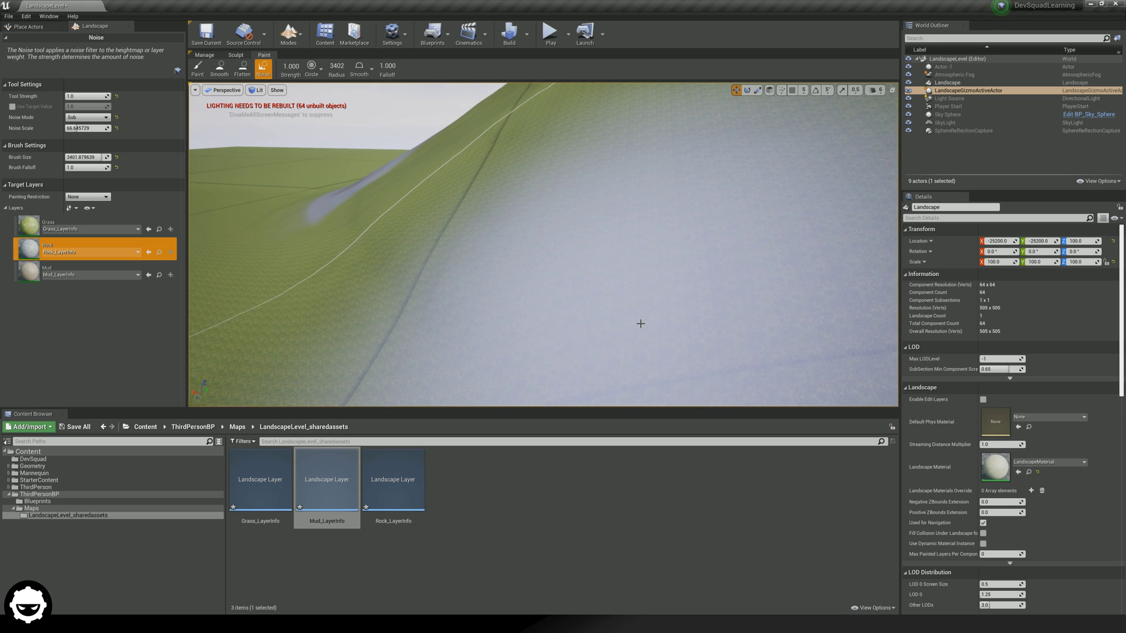
Step: Locate the landscape's assigned LandscapeMaterial asset and open its node graph for editing
{"action": "left_click", "coordinate": [1028, 472]}
{"action": "double_click", "coordinate": [659, 480]}
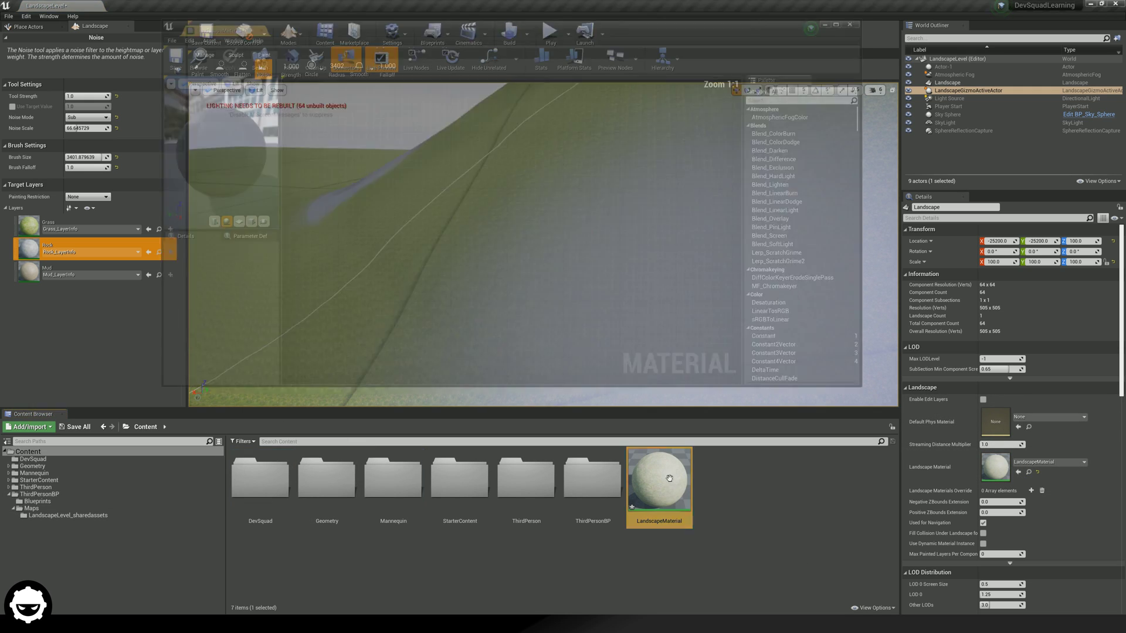
{"action": "right_click_drag", "start_coordinate": [346, 196], "coordinate": [733, 318]}
{"action": "scroll", "coordinate": [601, 304], "scroll_direction": "down", "scroll_amount": 2}
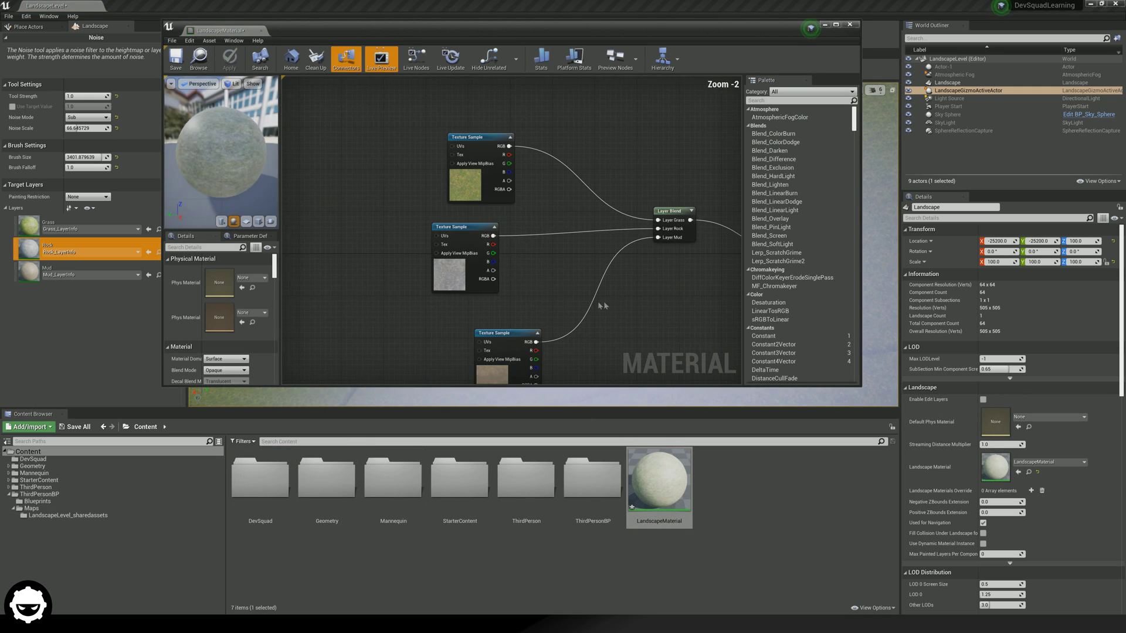
Step: Add a LandscapeLayerCoords node and connect it to the UVs of the grass texture sample
{"action": "right_click", "coordinate": [309, 214]}
{"action": "type", "text": "landscape"}
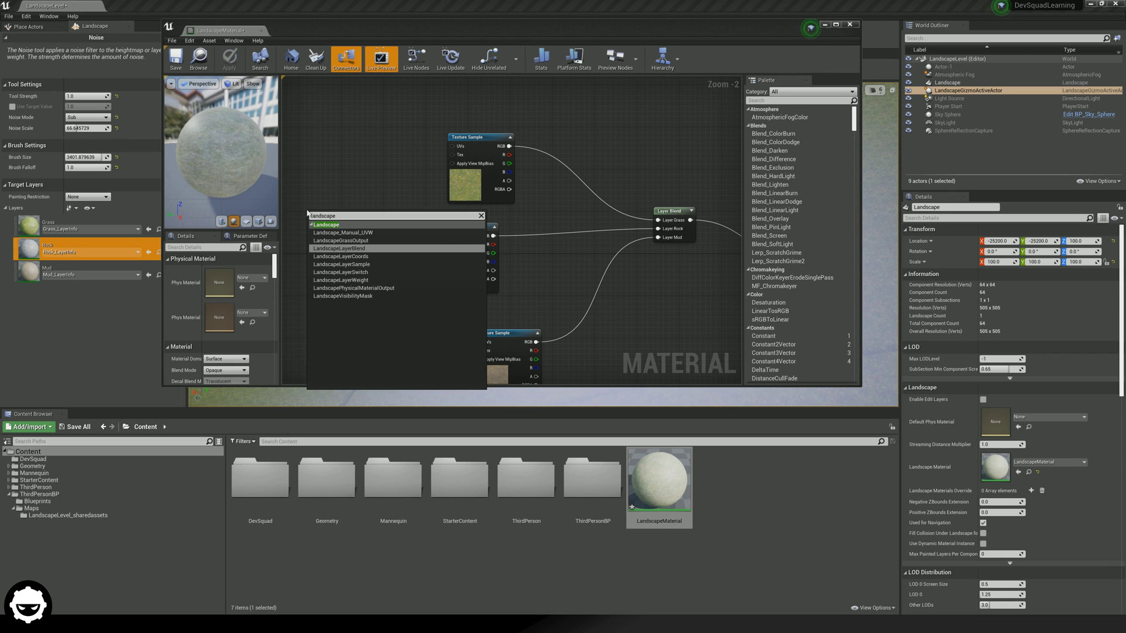
{"action": "key", "text": "Down"}
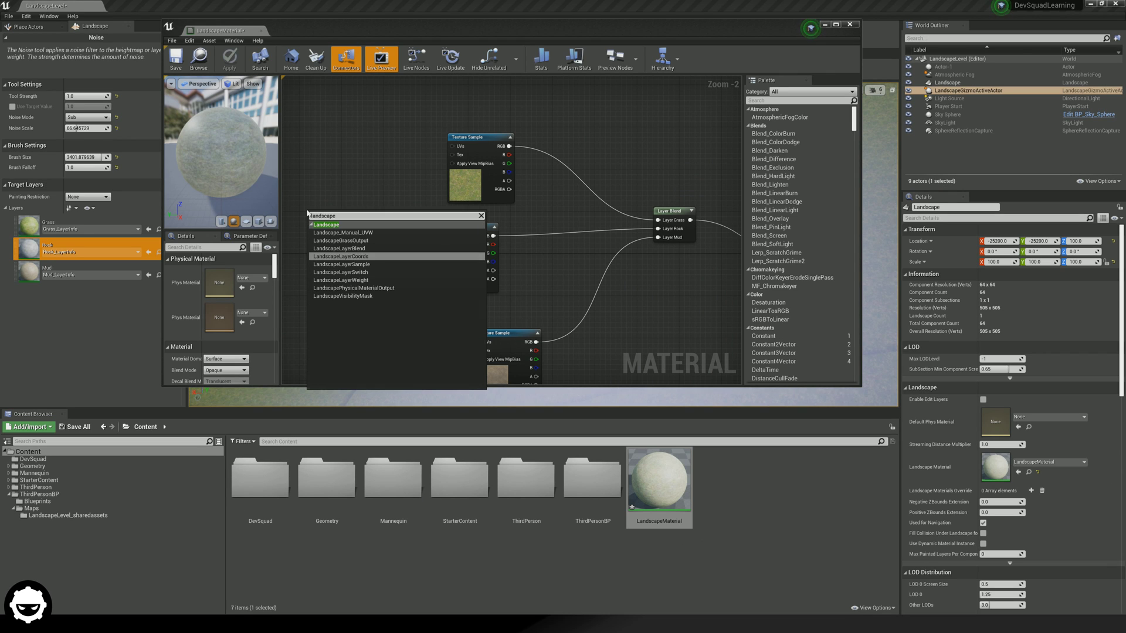
{"action": "key", "text": "Return"}
{"action": "right_click_drag", "start_coordinate": [332, 225], "coordinate": [428, 219]}
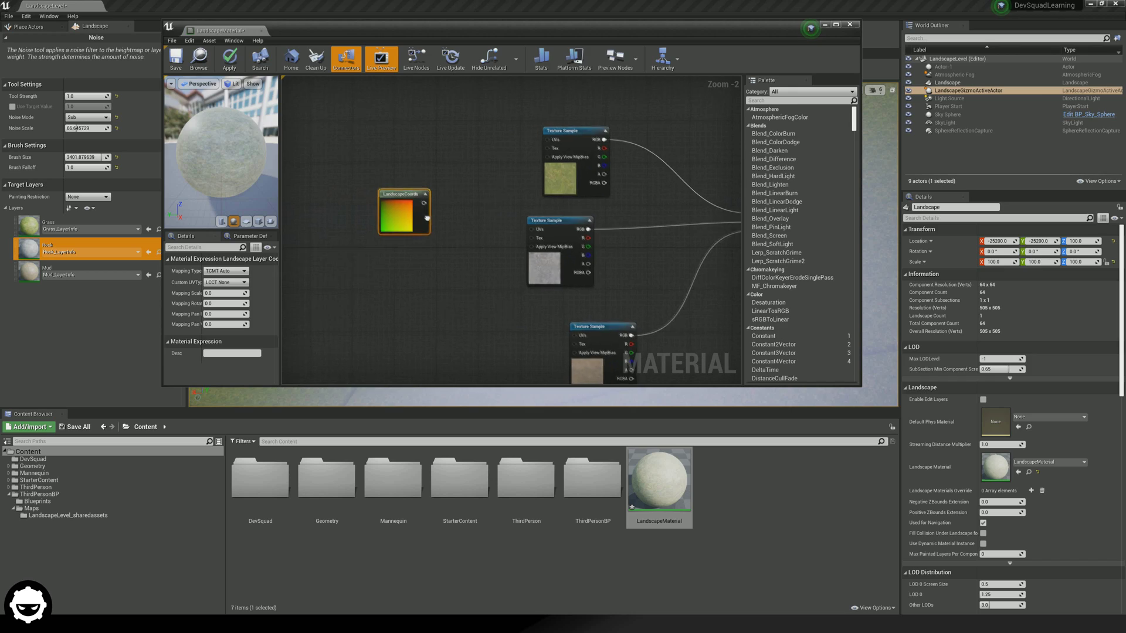
{"action": "left_click_drag", "start_coordinate": [369, 26], "coordinate": [751, 70]}
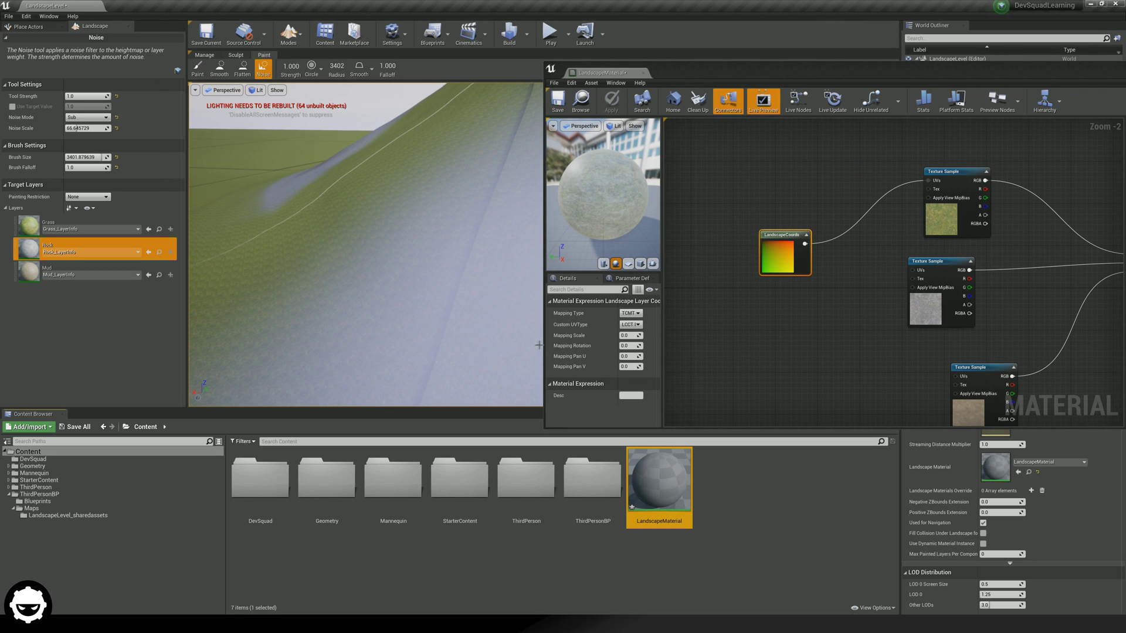
Step: Set the landscape coordinates node's Mapping Scale to 10 and apply the change to the material
{"action": "left_click", "coordinate": [626, 336]}
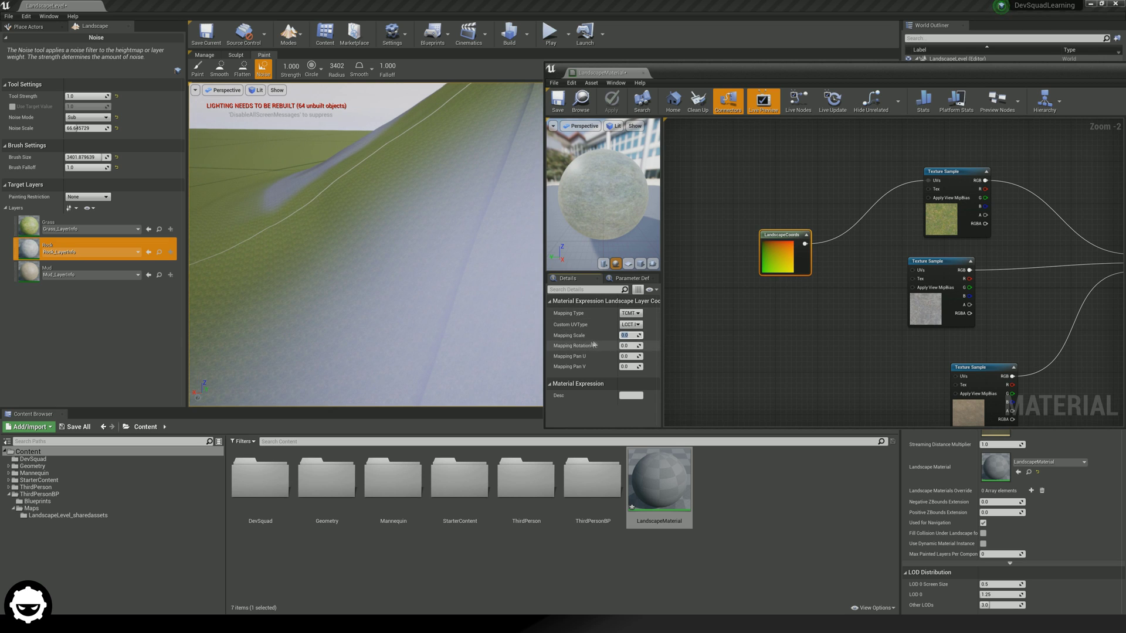
{"action": "type", "text": "10"}
{"action": "key", "text": "Return"}
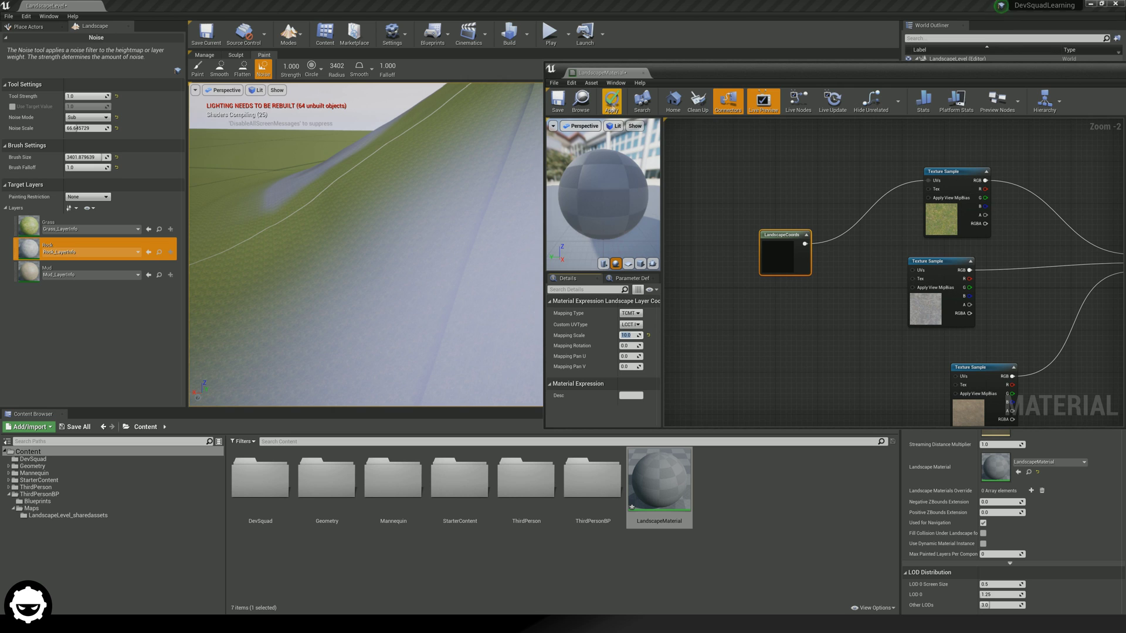
Step: Apply the material change and connect the landscape coordinates node to the UVs of the rock and mud texture samples
{"action": "left_click", "coordinate": [611, 101]}
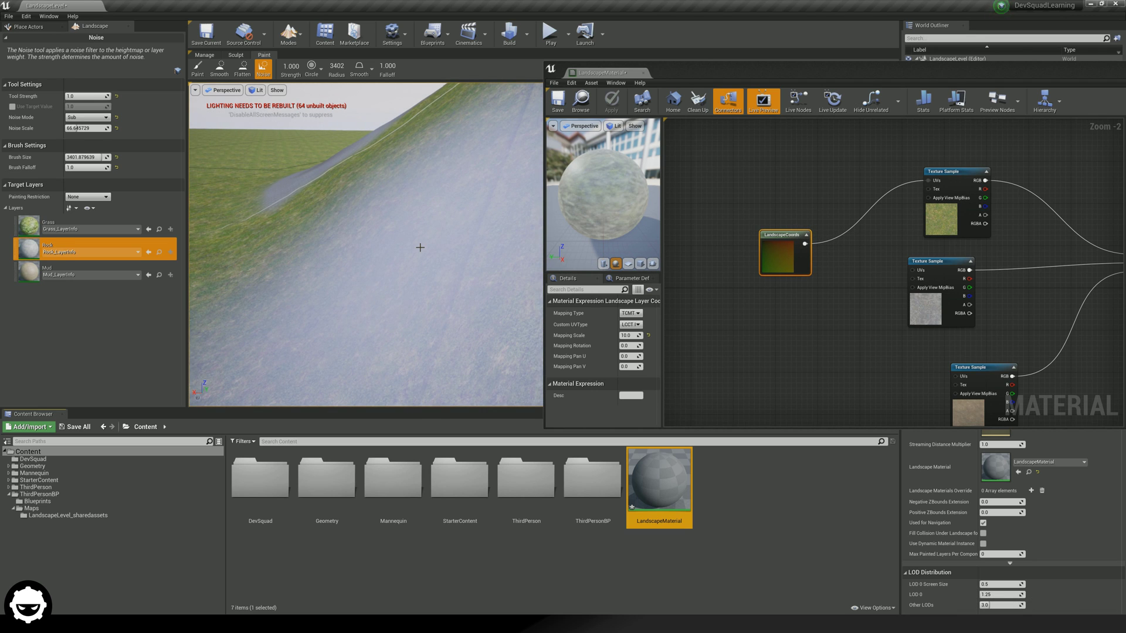
{"action": "mouse_move", "coordinate": [420, 247]}
{"action": "right_mouse_down"}
{"action": "mouse_move", "coordinate": [458, 258]}
{"action": "mouse_move", "coordinate": [521, 243]}
{"action": "mouse_move", "coordinate": [463, 252]}
{"action": "mouse_move", "coordinate": [487, 258]}
{"action": "mouse_move", "coordinate": [451, 281]}
{"action": "mouse_move", "coordinate": [419, 247]}
{"action": "right_mouse_up"}
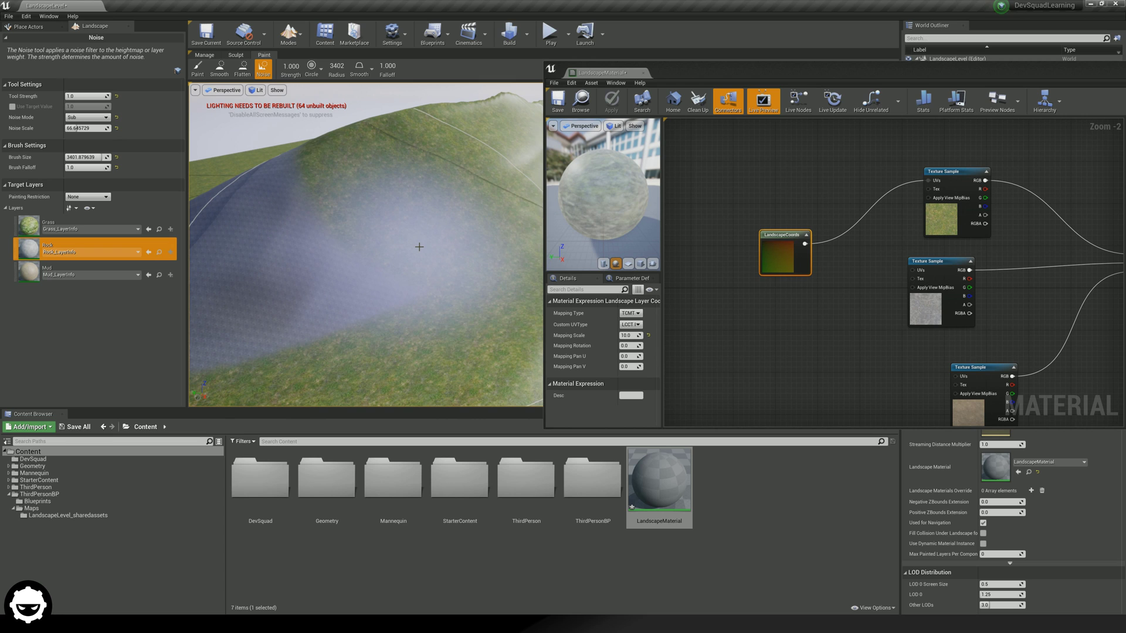
{"action": "right_click_drag", "start_coordinate": [867, 244], "coordinate": [742, 207]}
{"action": "left_click_drag", "start_coordinate": [714, 199], "coordinate": [871, 332]}
{"action": "right_click_drag", "start_coordinate": [832, 276], "coordinate": [857, 299]}
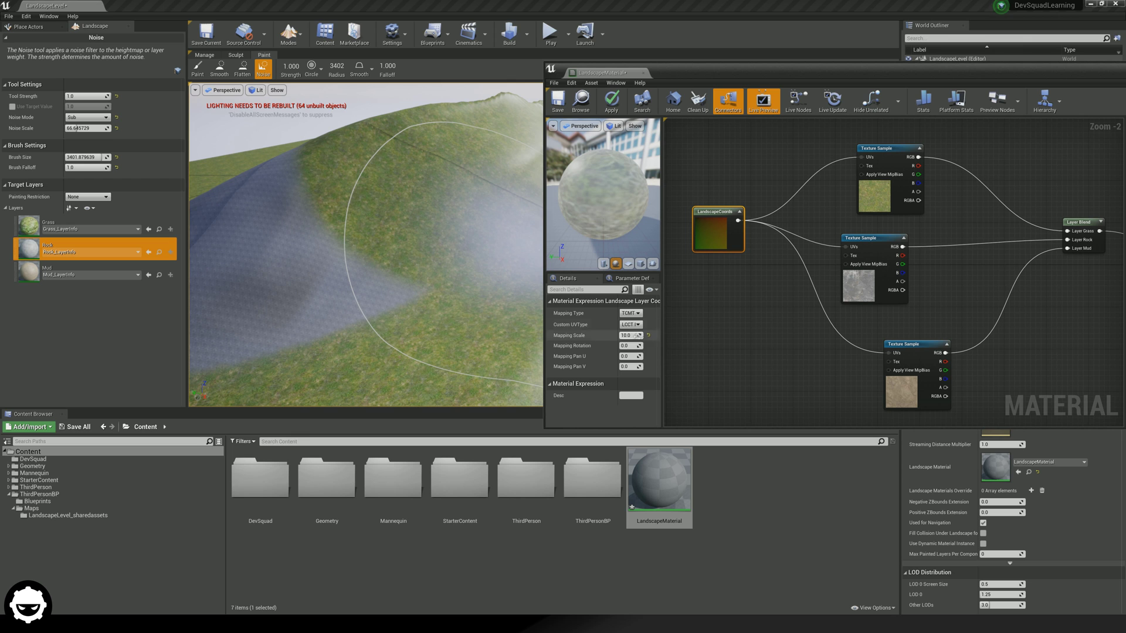
Step: Set the landscape coordinates node's Mapping Rotation to 20, apply it to the material and check the rock texture on the mountainside
{"action": "mouse_move", "coordinate": [417, 281]}
{"action": "right_mouse_down"}
{"action": "mouse_move", "coordinate": [423, 328]}
{"action": "mouse_move", "coordinate": [417, 280]}
{"action": "right_mouse_up"}
{"action": "key", "text": "w"}
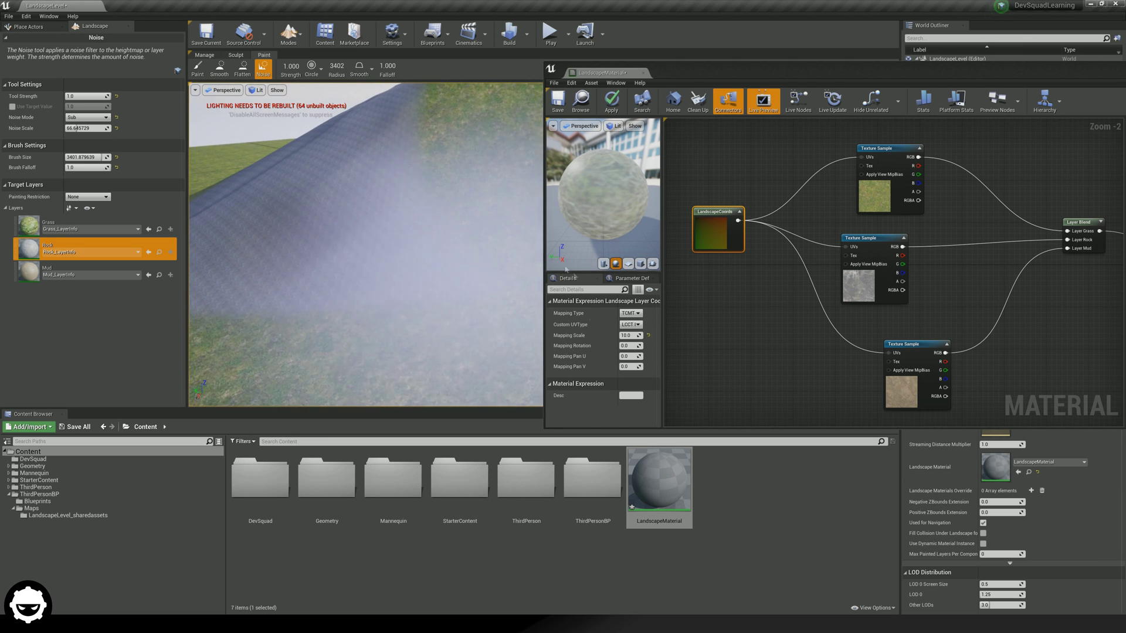
{"action": "left_click", "coordinate": [628, 346]}
{"action": "type", "text": "20"}
{"action": "key", "text": "Return"}
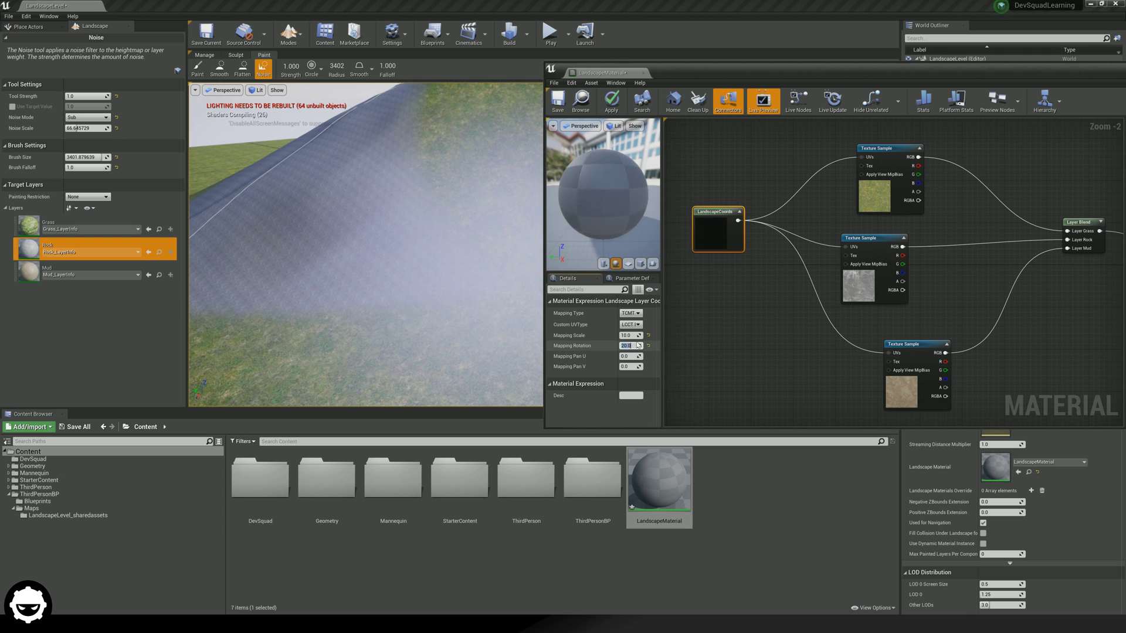
{"action": "left_click", "coordinate": [612, 102]}
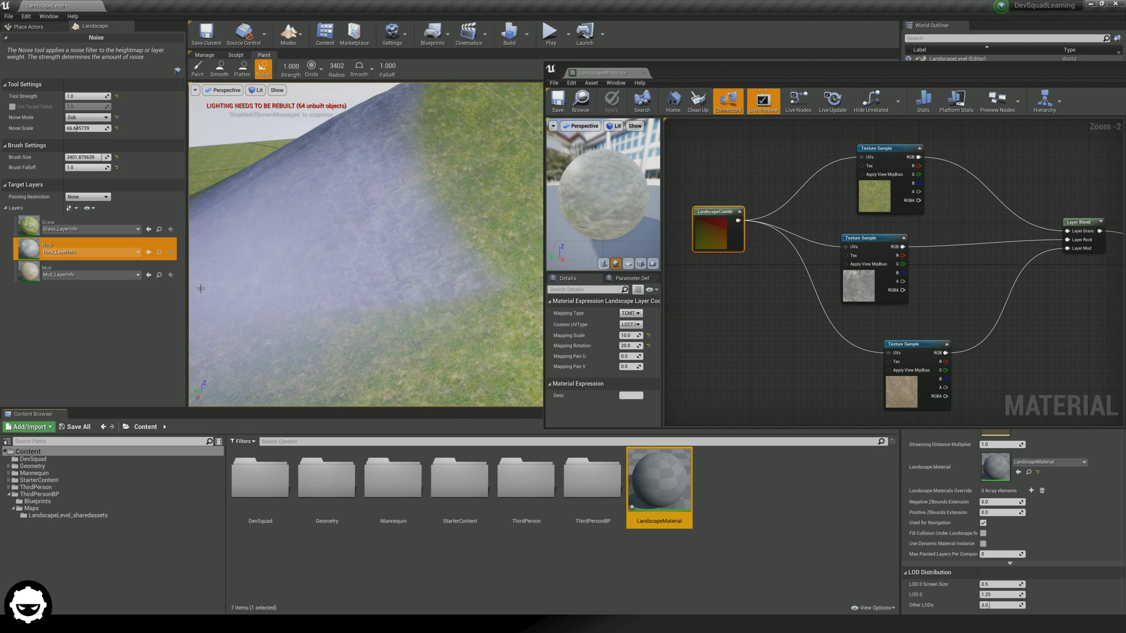
{"action": "right_click_drag", "start_coordinate": [351, 113], "coordinate": [350, 113]}
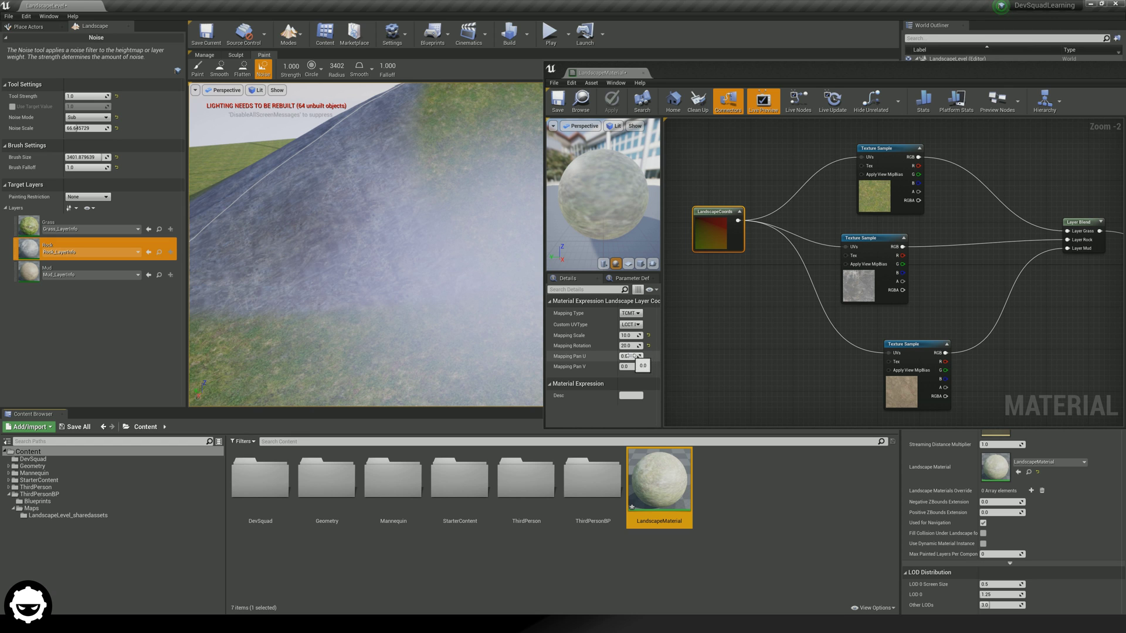
Step: Enlarge the material editor window and review the complete node graph from the landscape coordinates to the material output
{"action": "right_click_drag", "start_coordinate": [749, 324], "coordinate": [680, 326]}
{"action": "scroll", "coordinate": [674, 293], "scroll_direction": "down", "scroll_amount": 5}
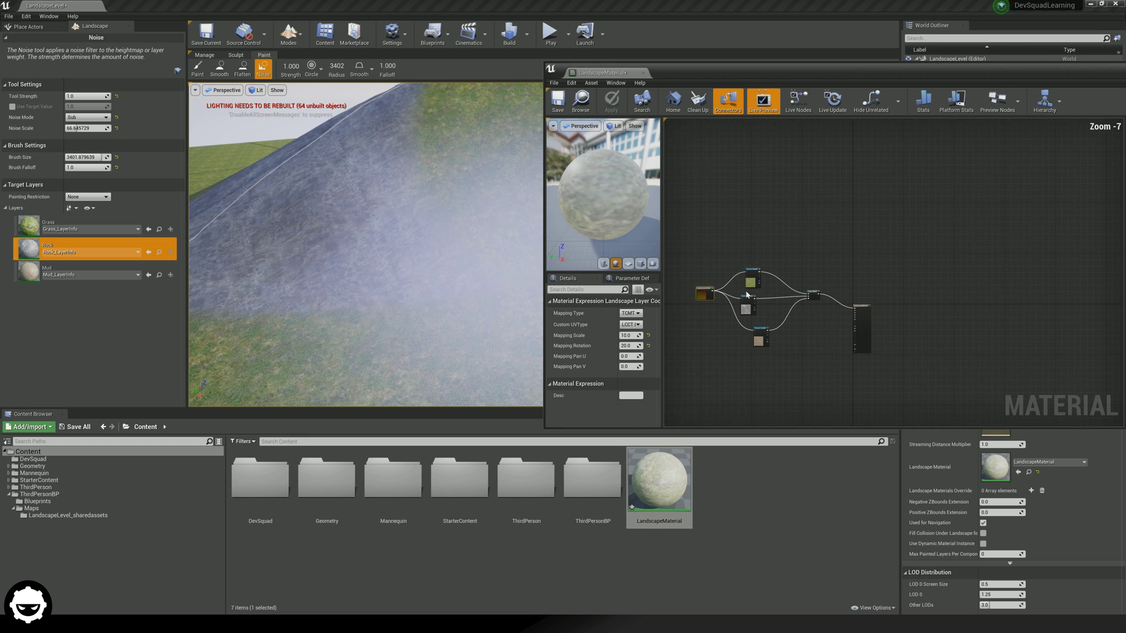
{"action": "left_click_drag", "start_coordinate": [774, 72], "coordinate": [625, 105]}
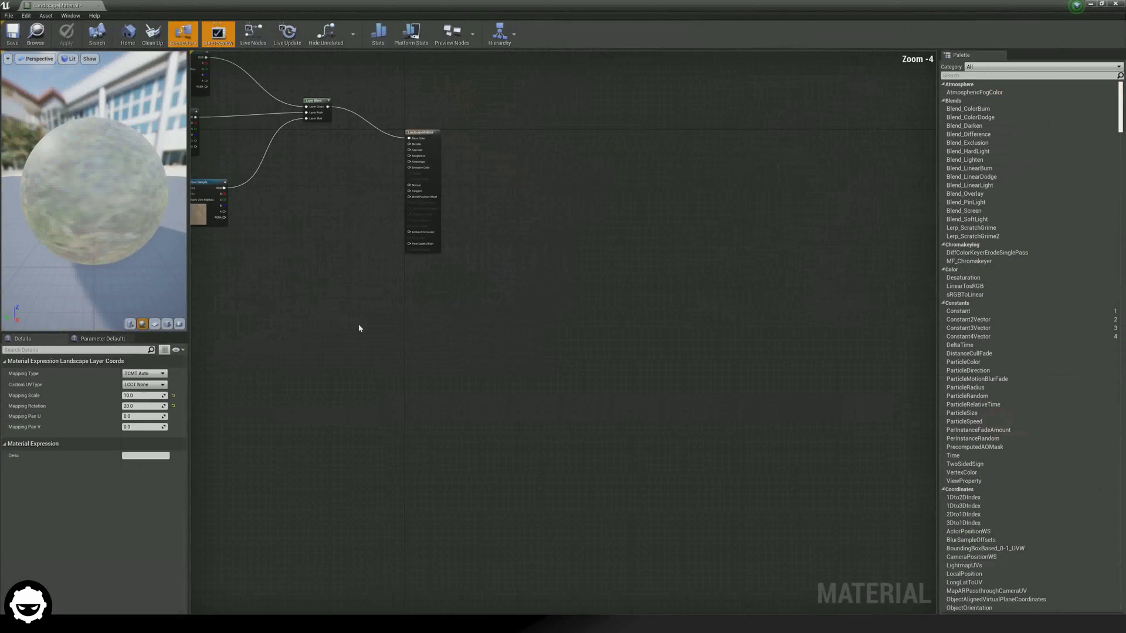
{"action": "scroll", "coordinate": [477, 390], "scroll_direction": "up", "scroll_amount": 3}
{"action": "key", "text": "Home"}
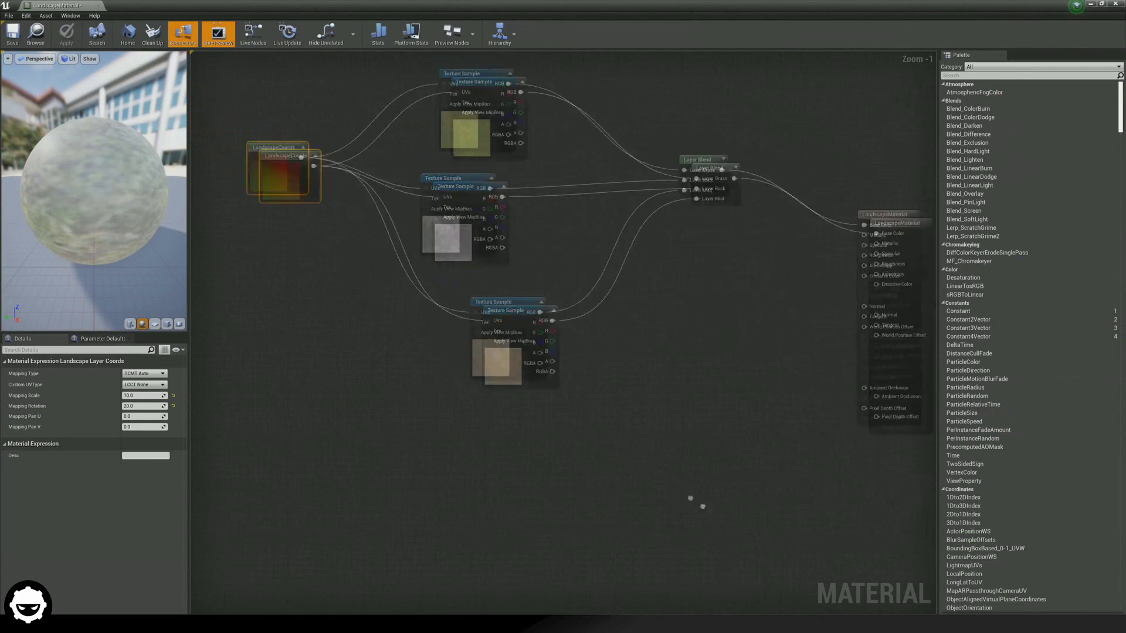
{"action": "left_click_drag", "start_coordinate": [507, 402], "coordinate": [457, 371]}
{"action": "left_click", "coordinate": [686, 347]}
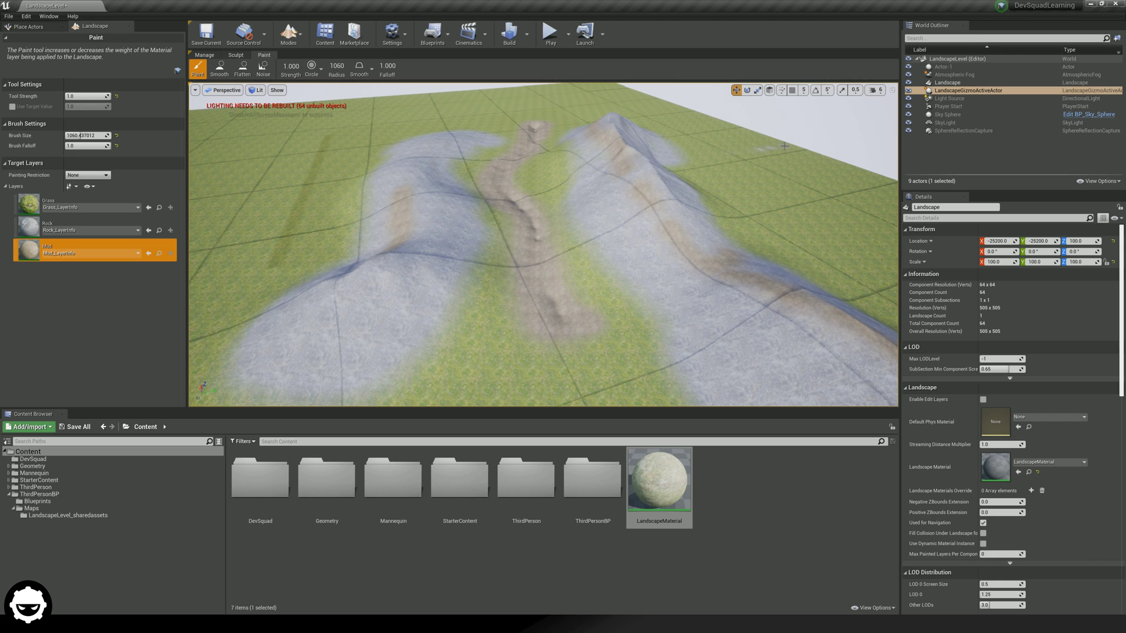
Step: Build only the lighting for the level and view the painted landscape from a wider angle
{"action": "scroll", "coordinate": [539, 262], "scroll_direction": "down", "scroll_amount": 5}
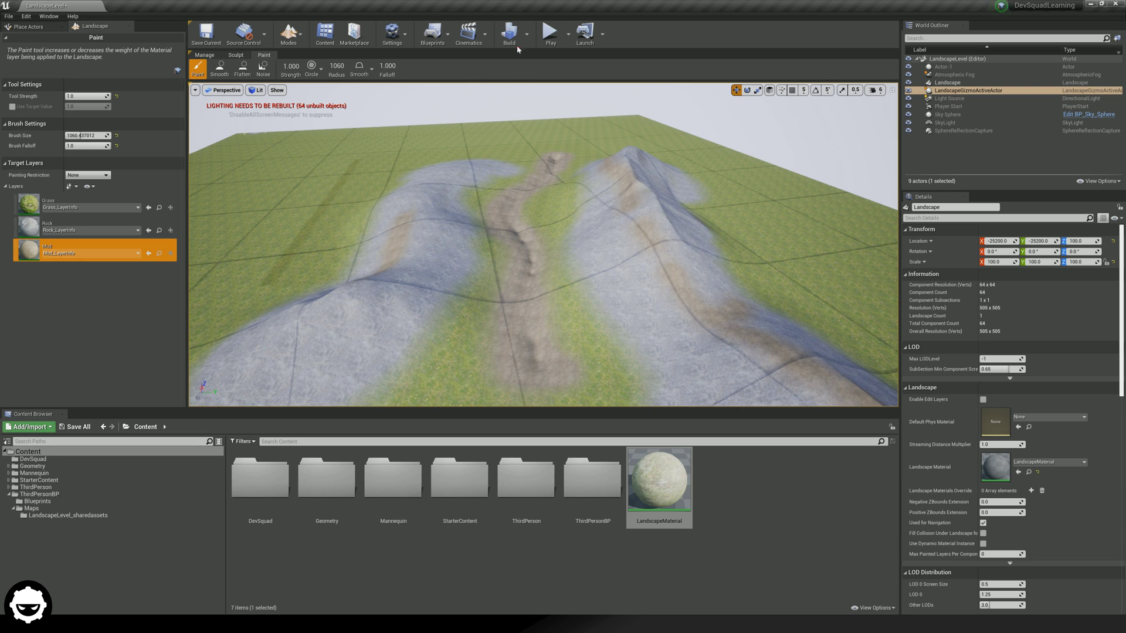
{"action": "left_click", "coordinate": [527, 34]}
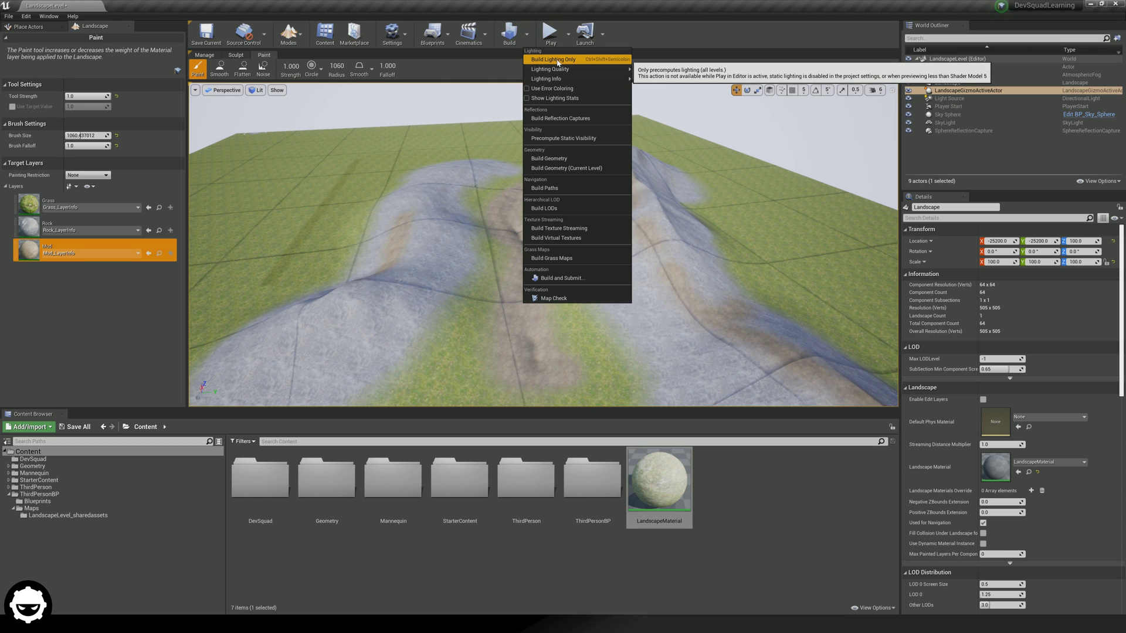
{"action": "mouse_move", "coordinate": [563, 69]}
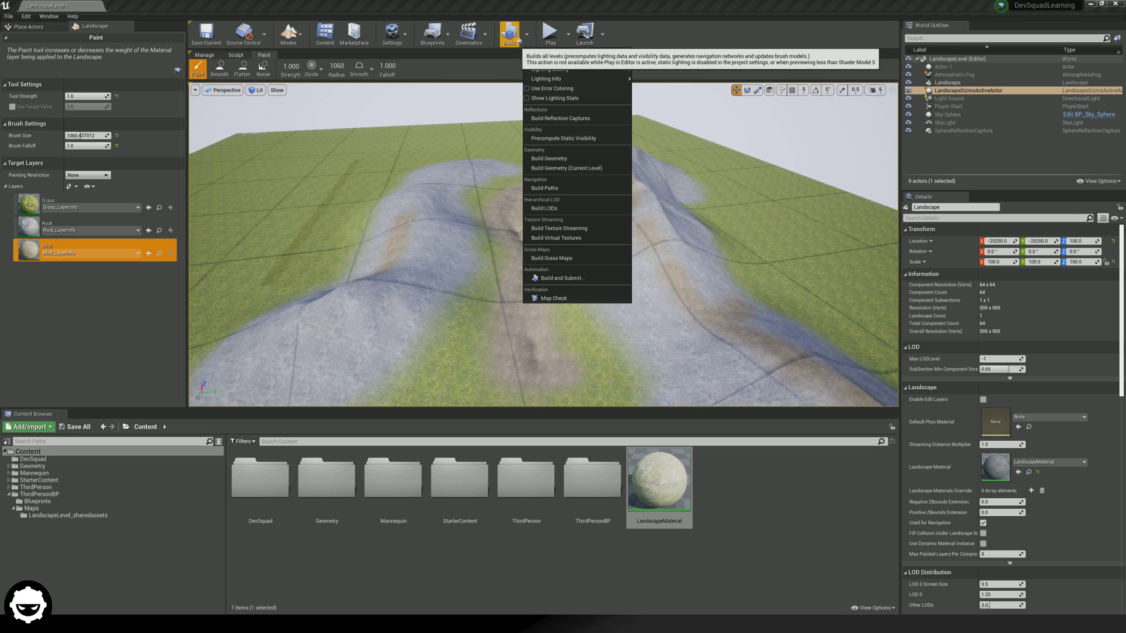
{"action": "left_click", "coordinate": [550, 61]}
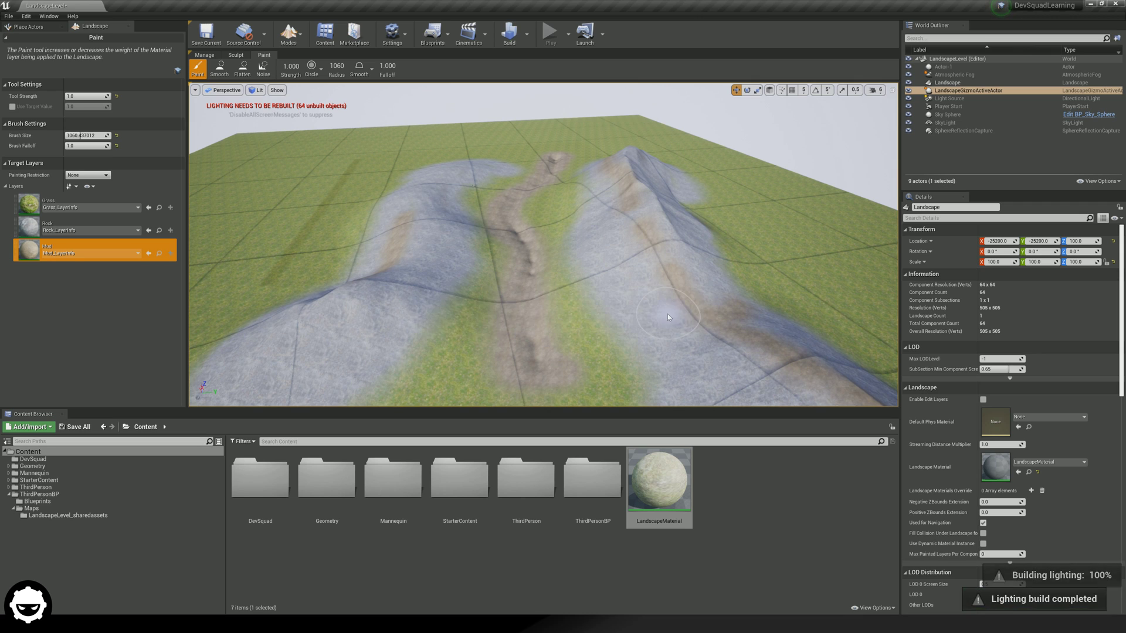
{"action": "left_click", "coordinate": [782, 179]}
{"action": "mouse_move", "coordinate": [745, 206]}
{"action": "right_mouse_down"}
{"action": "mouse_move", "coordinate": [779, 229]}
{"action": "mouse_move", "coordinate": [675, 223]}
{"action": "mouse_move", "coordinate": [739, 205]}
{"action": "mouse_move", "coordinate": [638, 229]}
{"action": "right_mouse_up"}
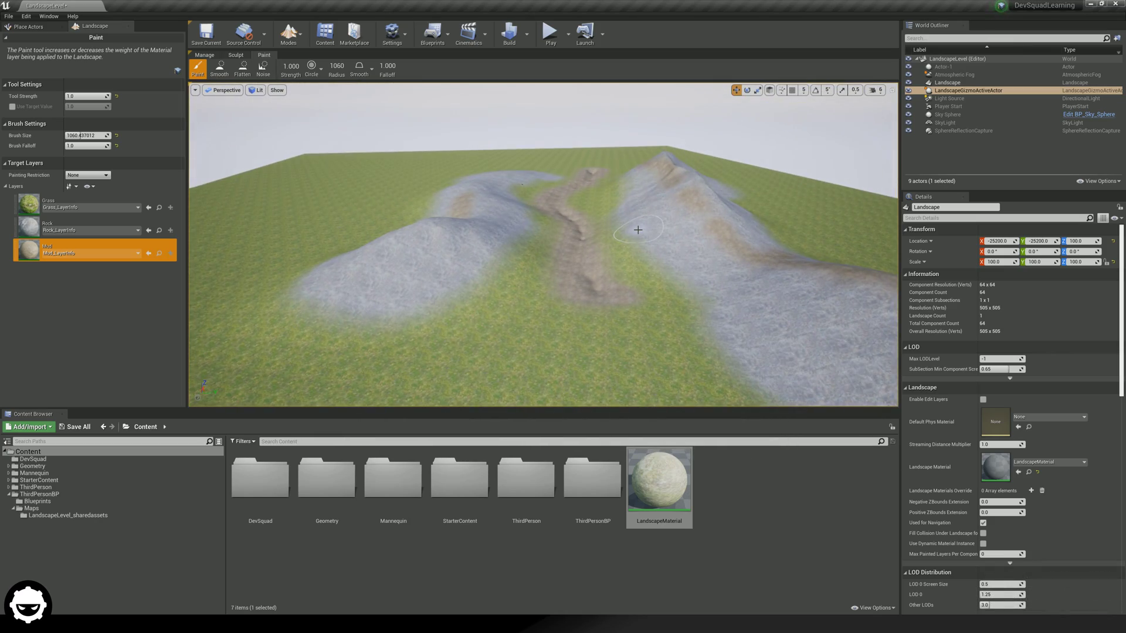